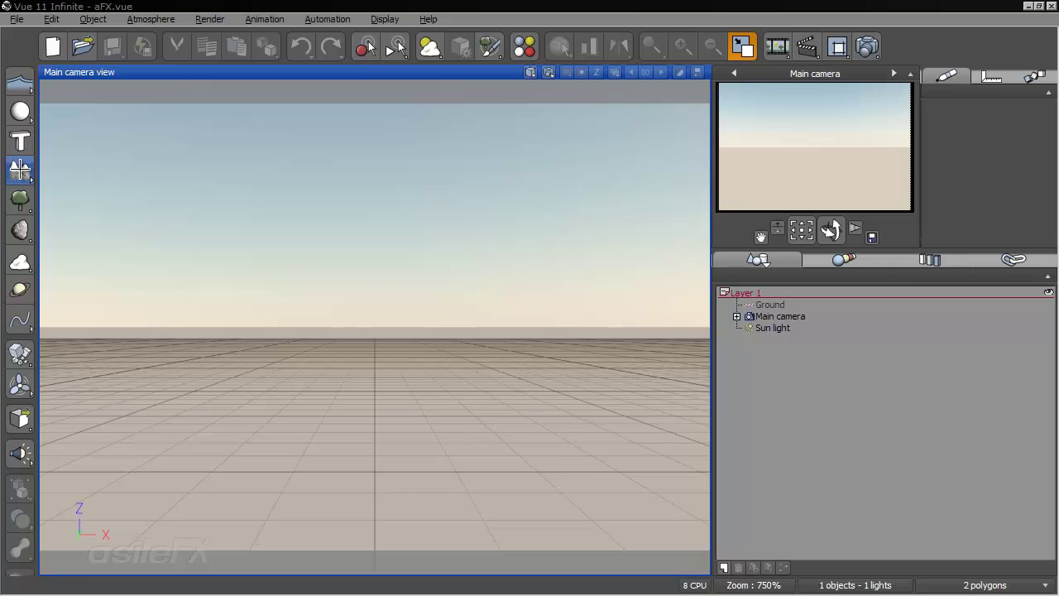
# Add a standard terrain to the scene and reposition the camera so the mountains fill more of the main view
pyautogui.click(20, 169)
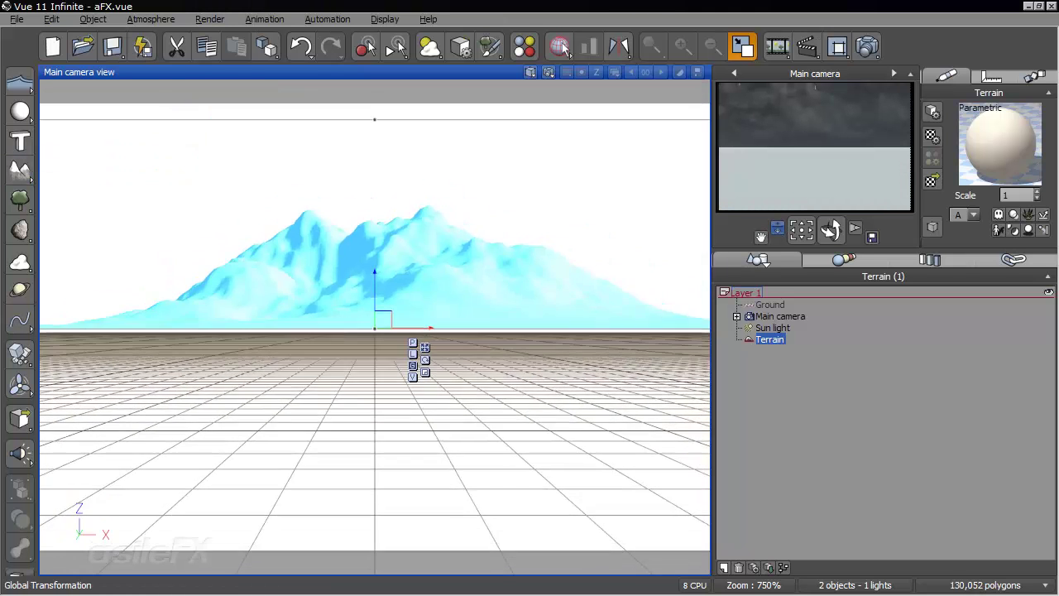
pyautogui.moveTo(777, 228); pyautogui.dragTo(777, 203)
pyautogui.moveTo(421, 212); pyautogui.dragTo(424, 243, button='right')
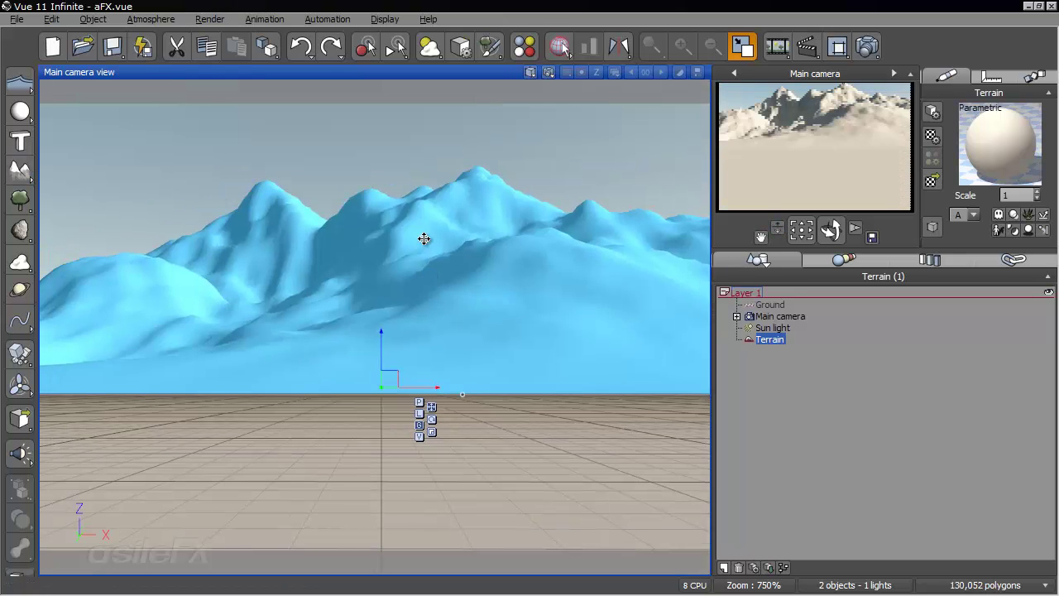
# Open the terrain's material for editing and change its type to EcoSystem/Particles
pyautogui.rightClick(952, 126)
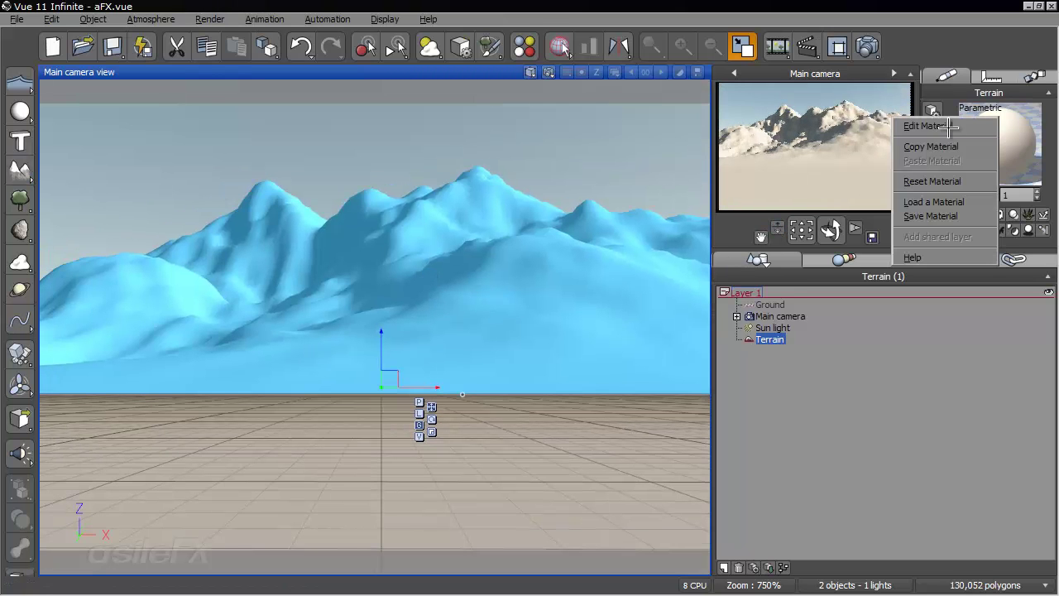
pyautogui.click(927, 126)
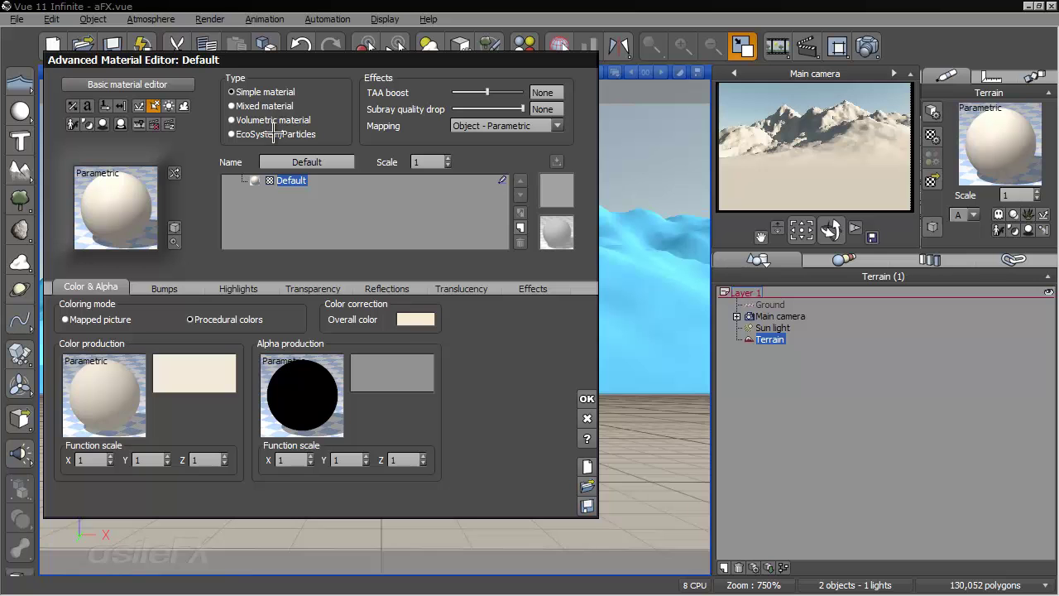
pyautogui.click(274, 133)
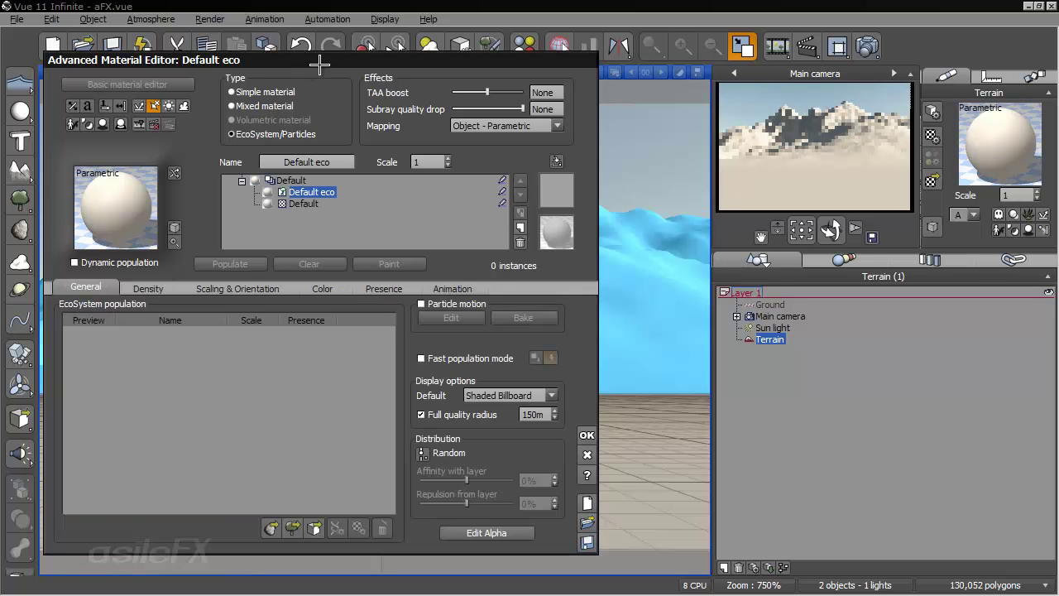
pyautogui.moveTo(319, 59); pyautogui.dragTo(311, 39)
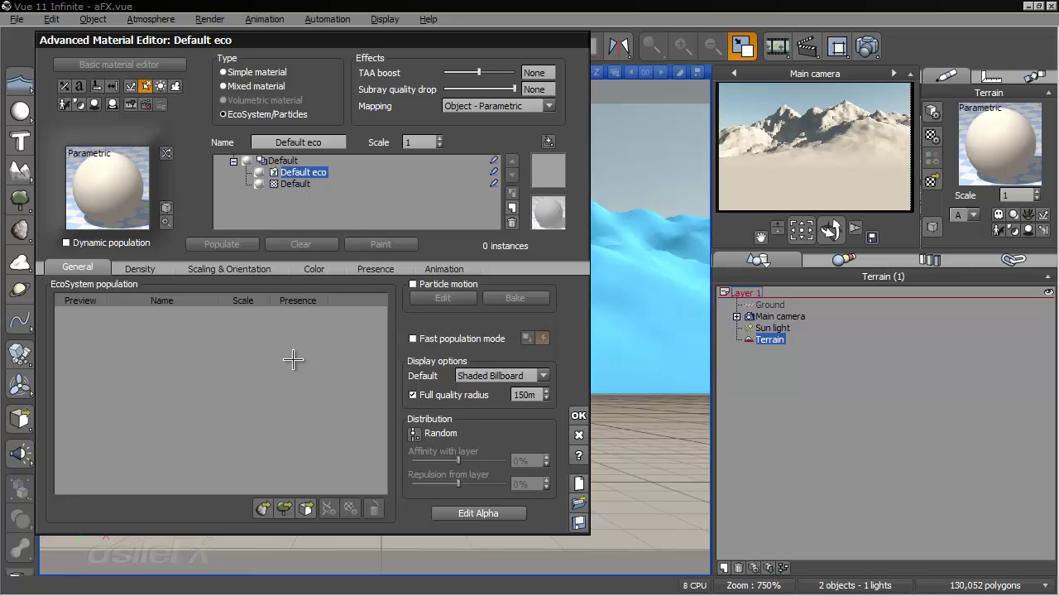
# Add Plum Tree, Rural Maple Tree, Summer Cherry Tree and Gnarly tree E to the EcoSystem population
pyautogui.click(288, 508)
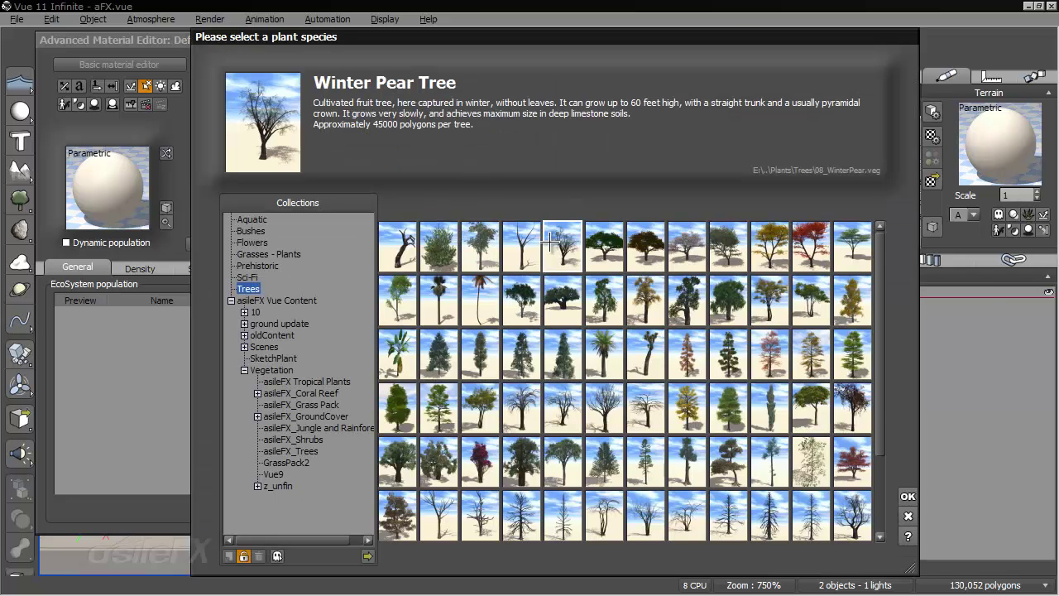
pyautogui.doubleClick(480, 246)
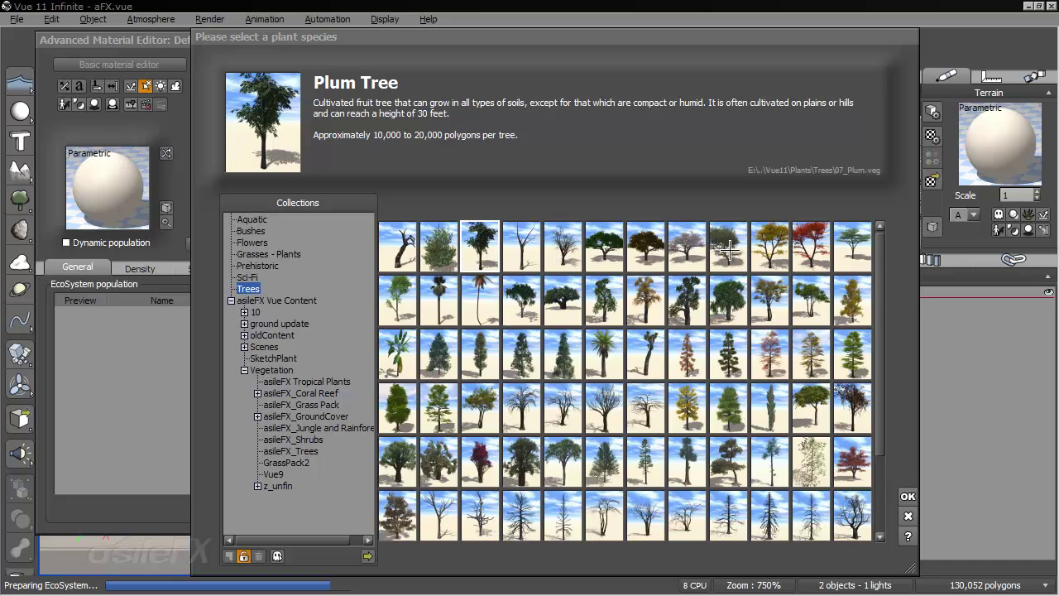
pyautogui.moveTo(728, 246); pyautogui.dragTo(130, 387)
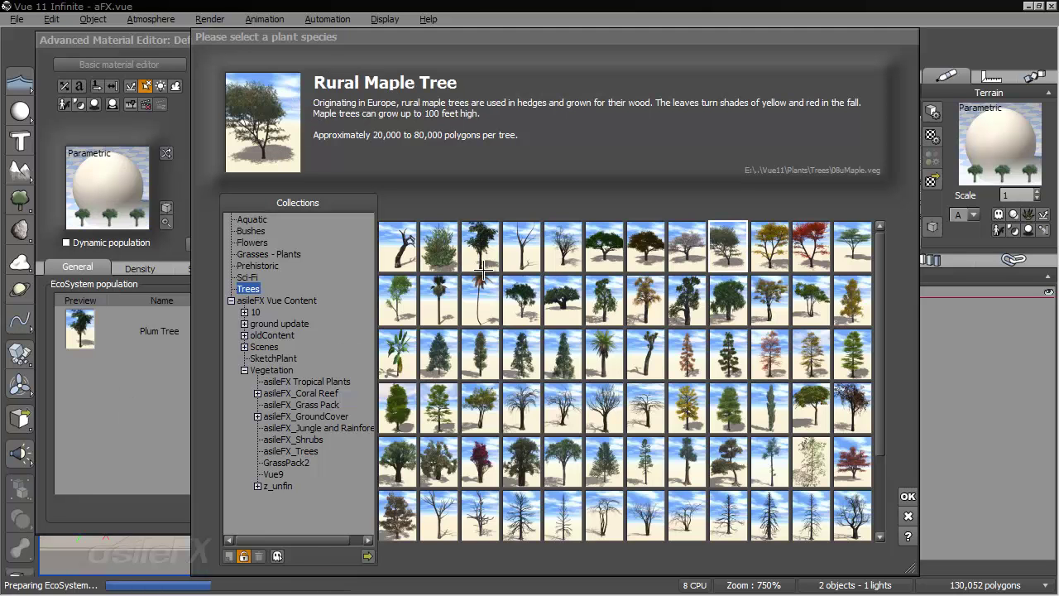
pyautogui.click(615, 240)
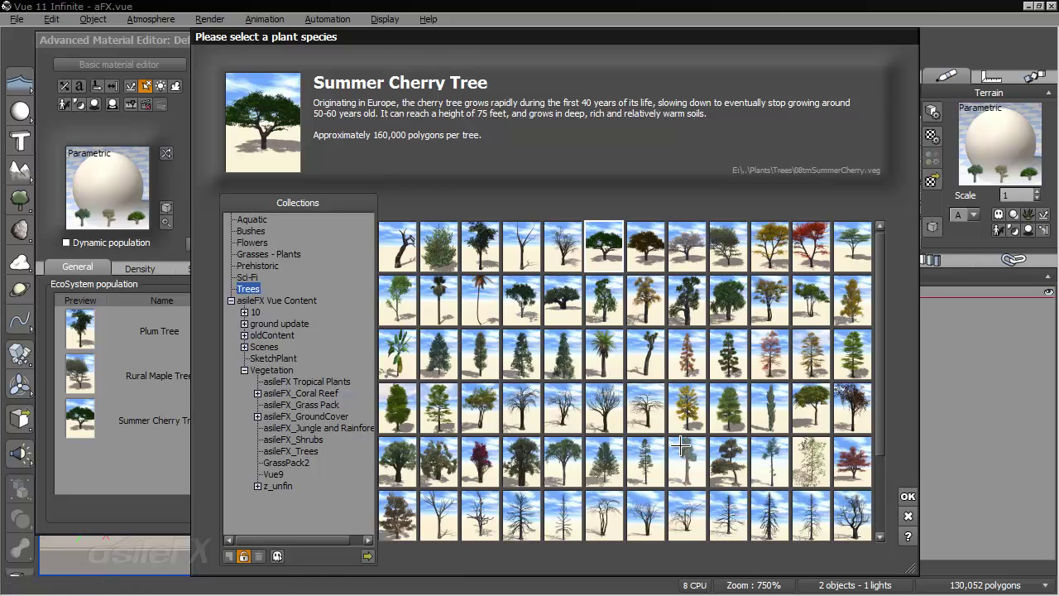
pyautogui.click(562, 461)
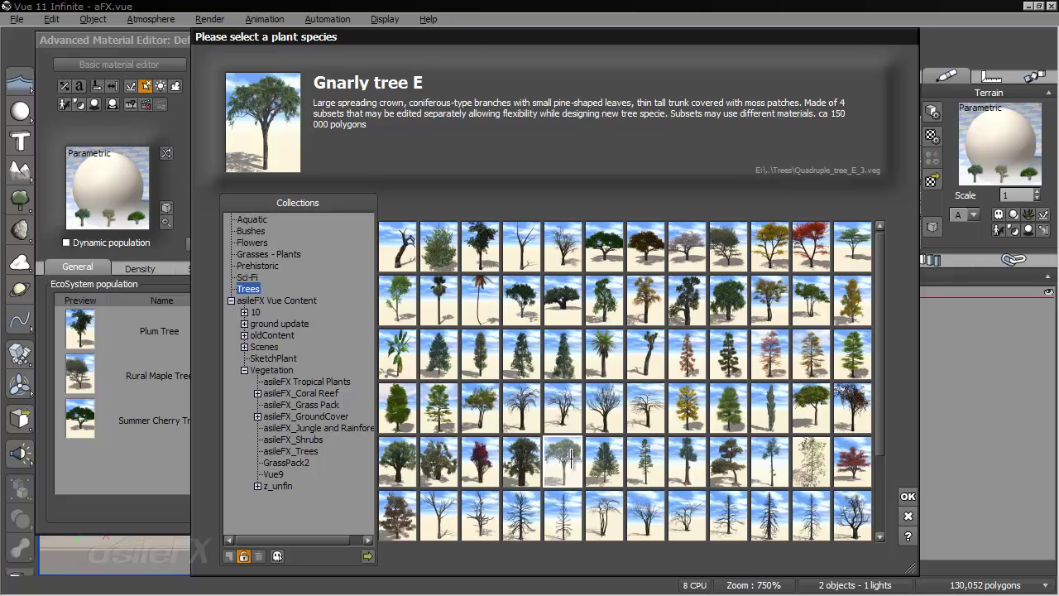
pyautogui.moveTo(562, 461); pyautogui.dragTo(134, 464)
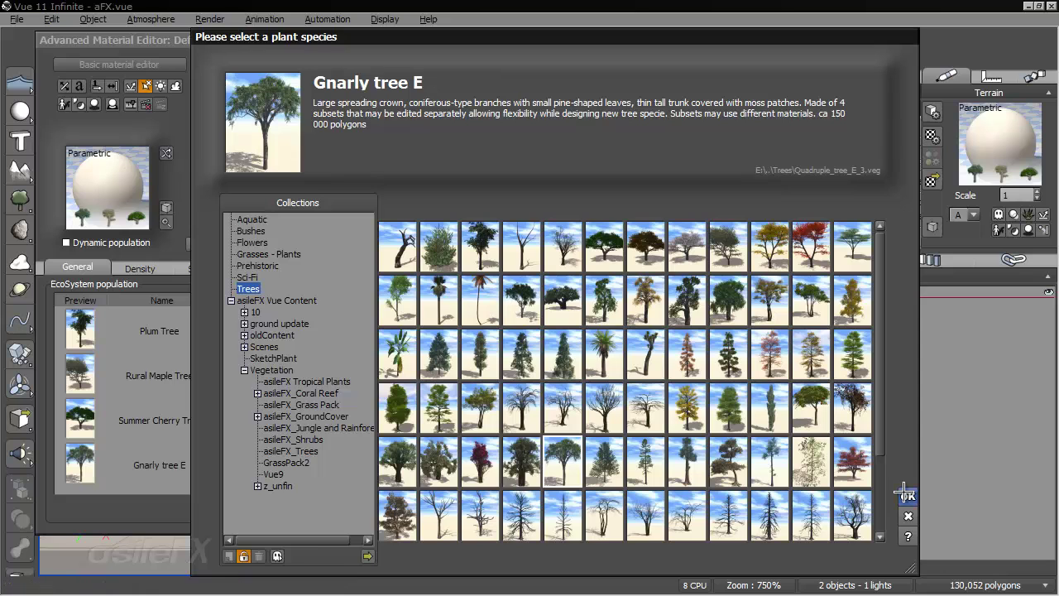
pyautogui.click(907, 494)
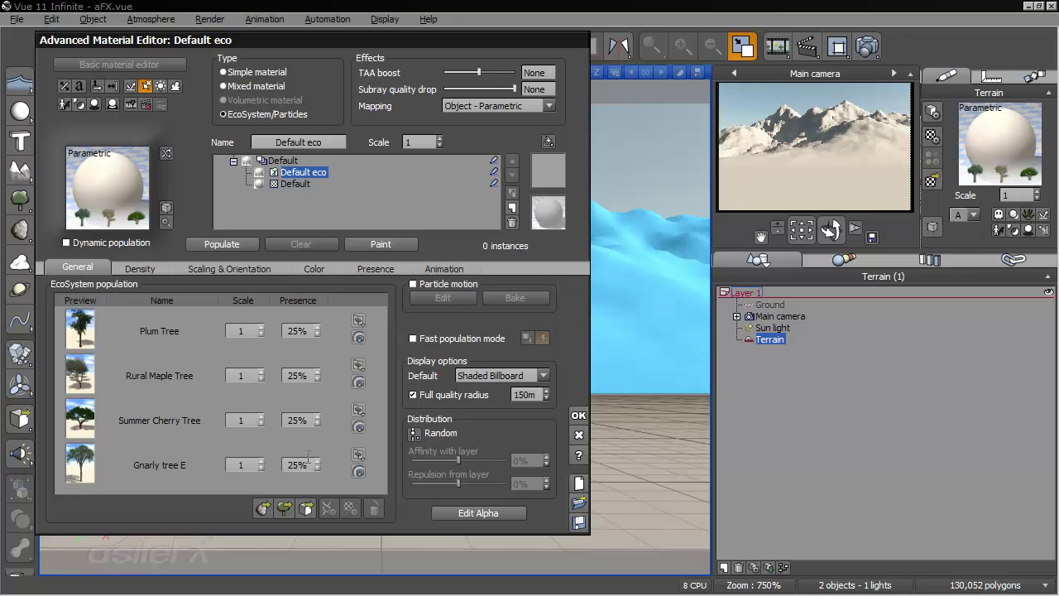
# Enable fast population mode with interactive population so the terrain fills with trees
pyautogui.click(294, 332)
pyautogui.click(468, 337)
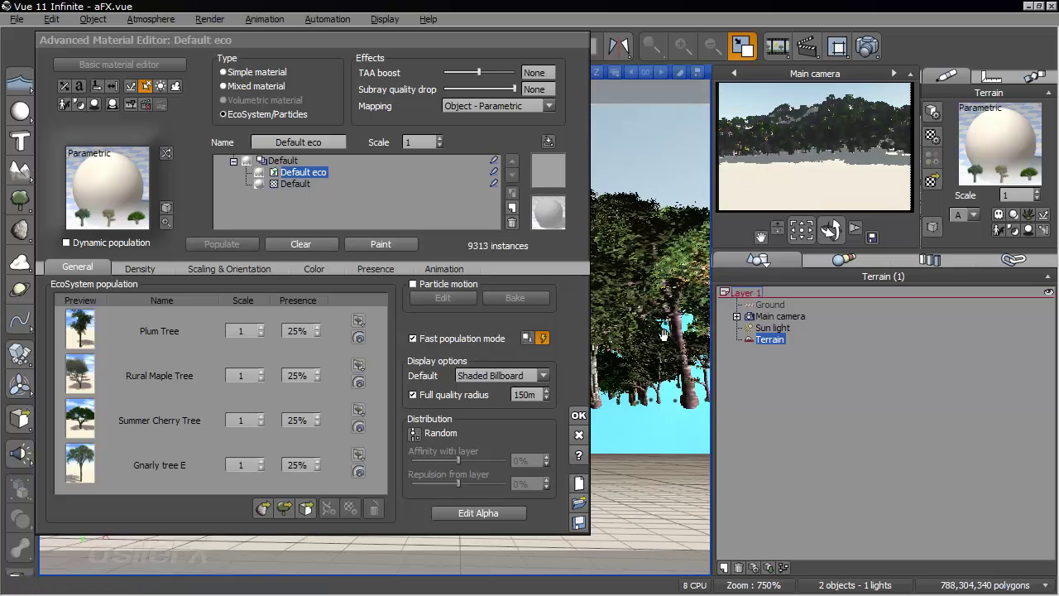
pyautogui.click(579, 414)
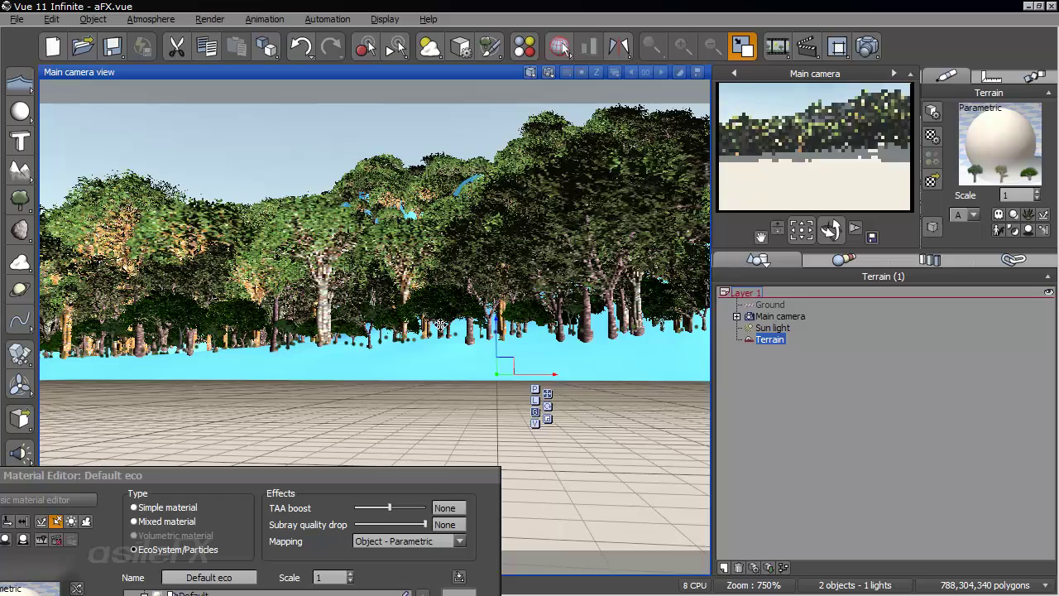
# Set the EcoSystem's overall density to 30% and widen the main camera view to inspect the slope
pyautogui.moveTo(831, 230); pyautogui.dragTo(417, 407)
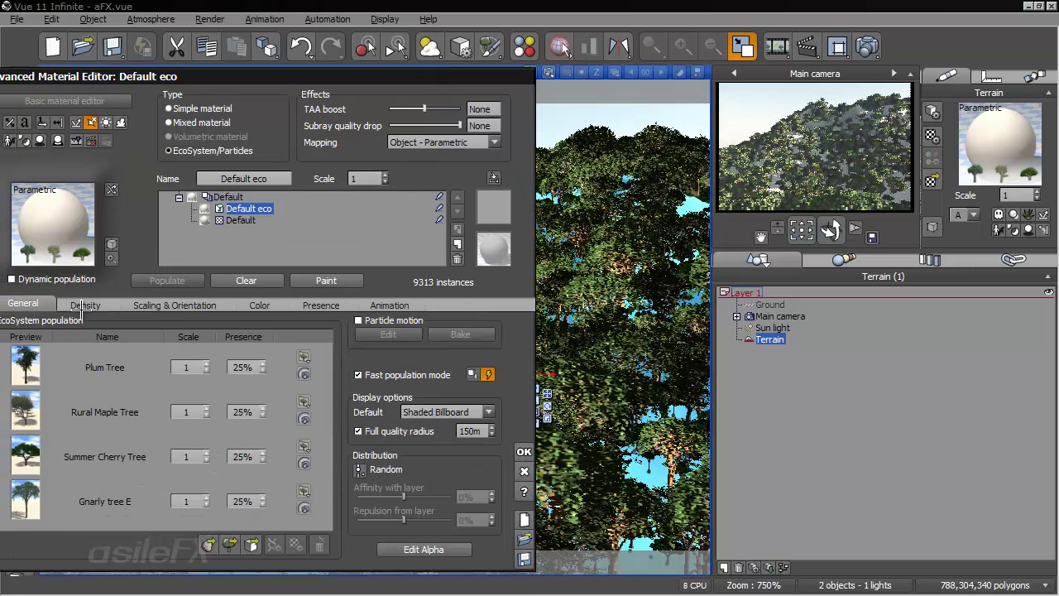
pyautogui.click(84, 304)
pyautogui.moveTo(86, 337)
pyautogui.mouseDown()
pyautogui.moveTo(70, 338)
pyautogui.moveTo(91, 339)
pyautogui.mouseUp()
pyautogui.moveTo(300, 75); pyautogui.dragTo(16, 76)
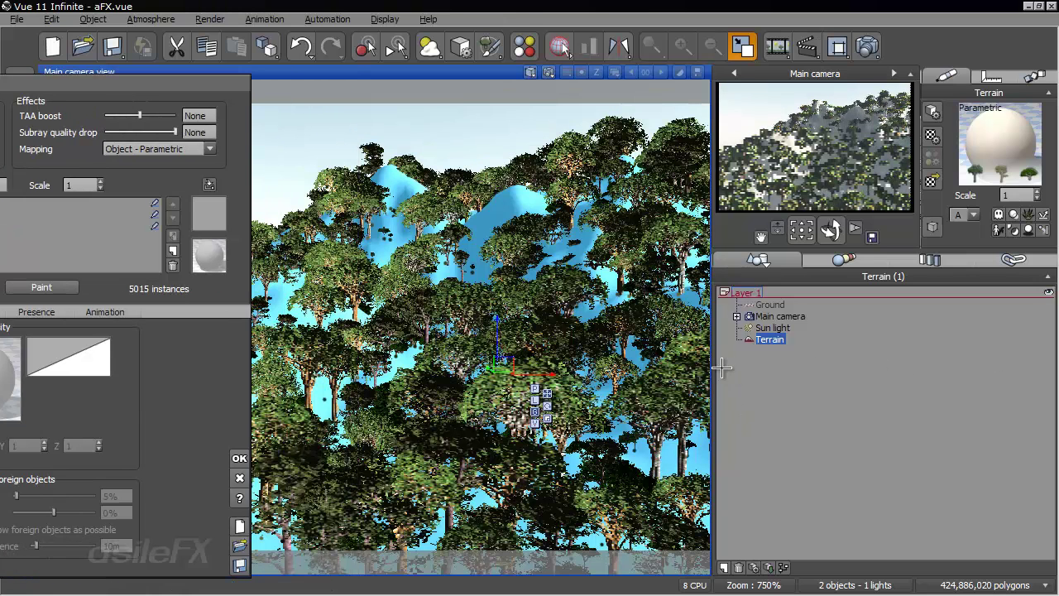
pyautogui.moveTo(722, 368); pyautogui.dragTo(938, 338)
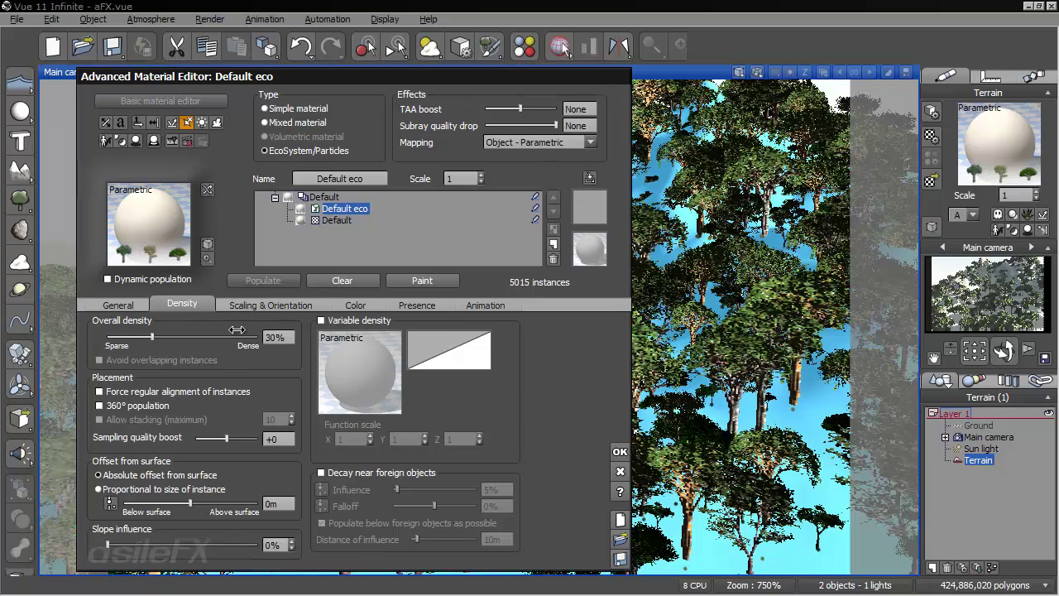
# Set the EcoSystem's default display option to Billboard and uncover the camera view
pyautogui.click(131, 304)
pyautogui.click(543, 412)
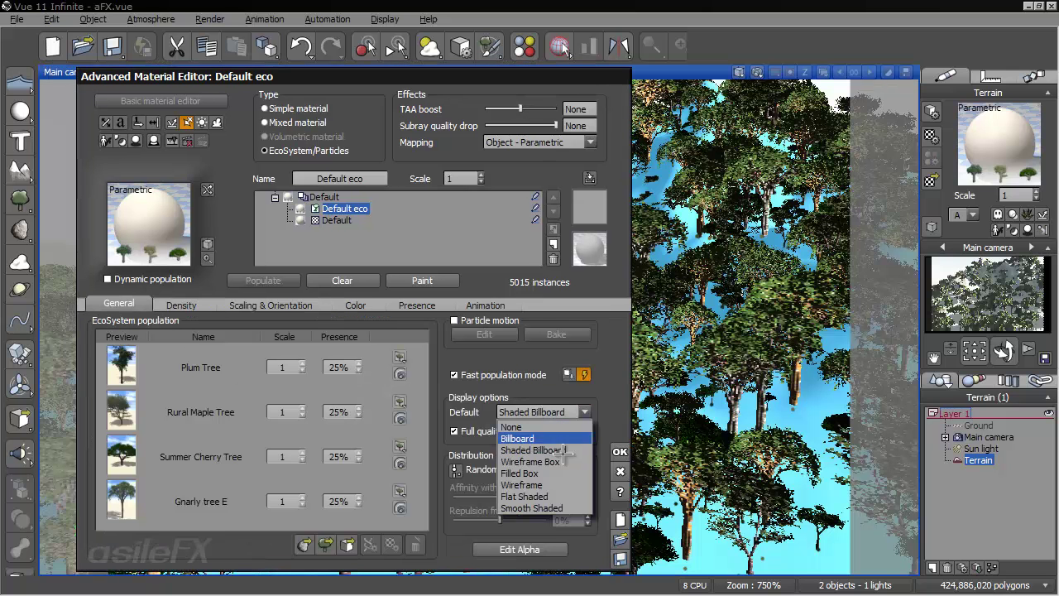
pyautogui.click(563, 440)
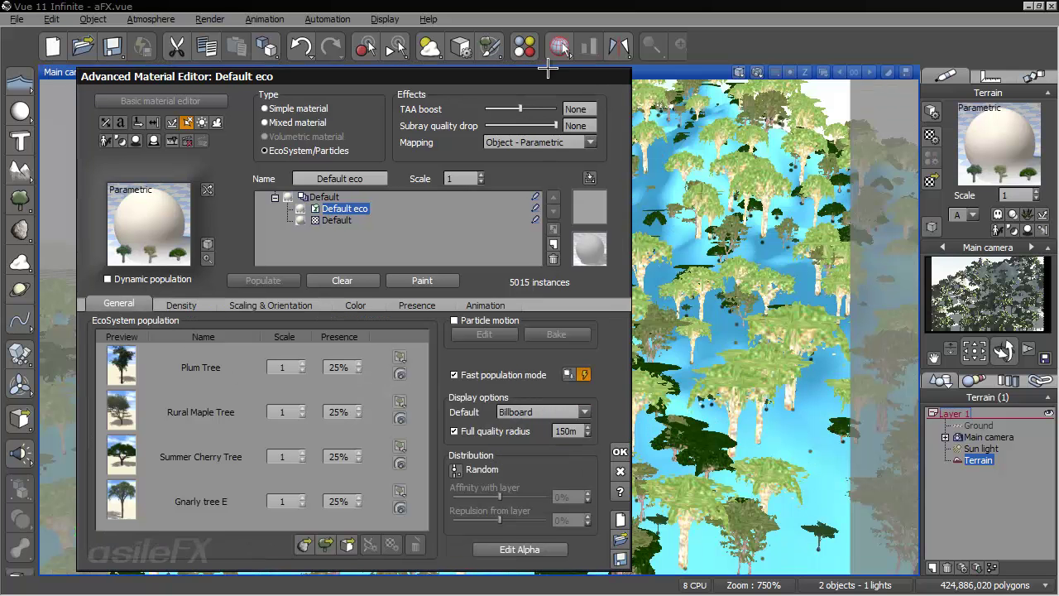
pyautogui.moveTo(548, 72); pyautogui.dragTo(371, 97)
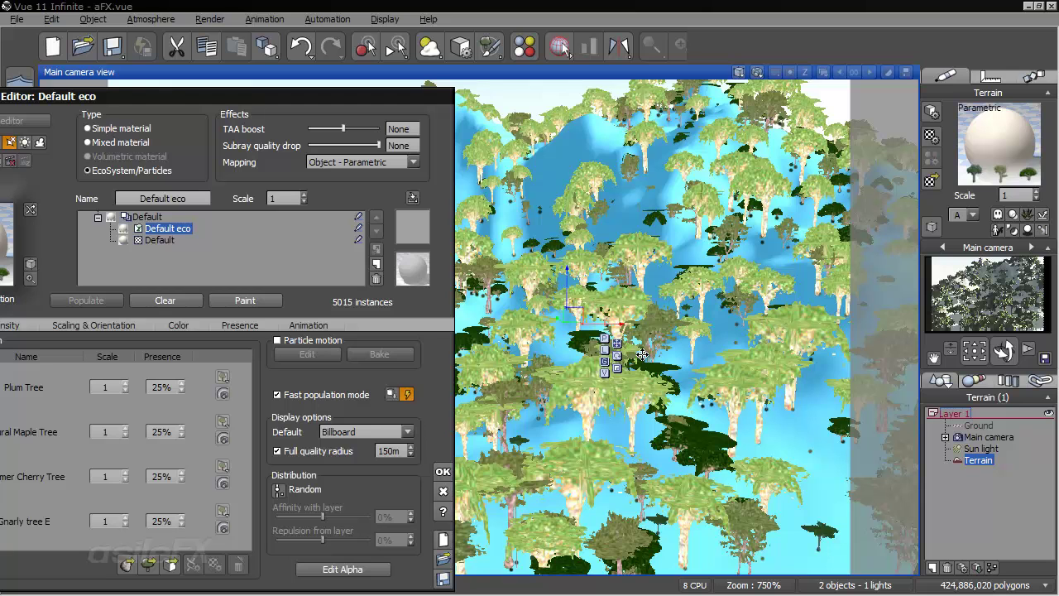
# Raise the EcoSystem's overall density to 71%
pyautogui.click(23, 323)
pyautogui.moveTo(211, 96); pyautogui.dragTo(267, 76)
pyautogui.moveTo(74, 311); pyautogui.dragTo(133, 311)
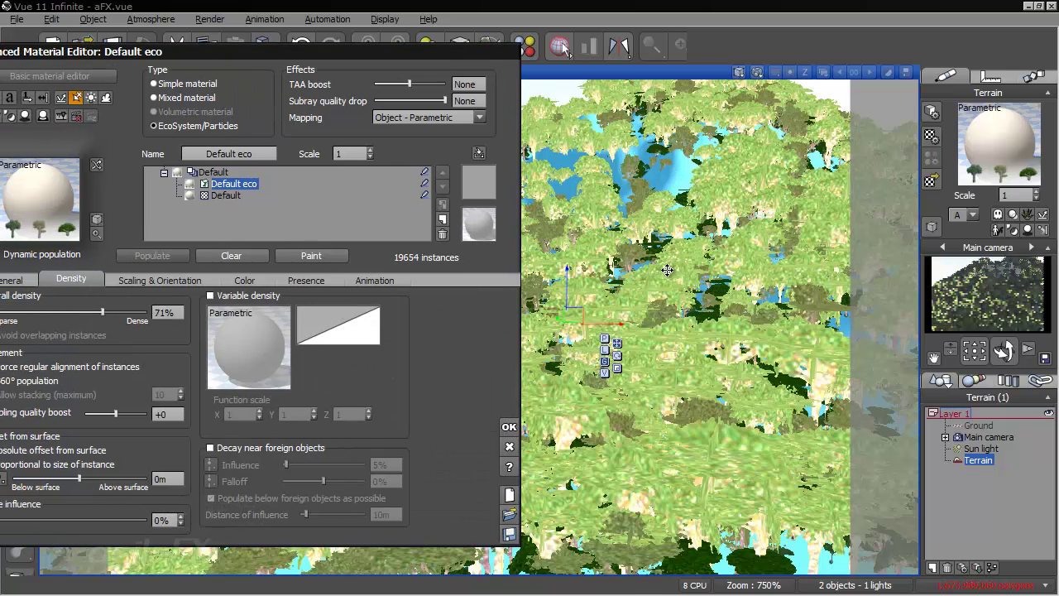
# Set the Plum Tree's presence in the EcoSystem population to 10%
pyautogui.click(29, 280)
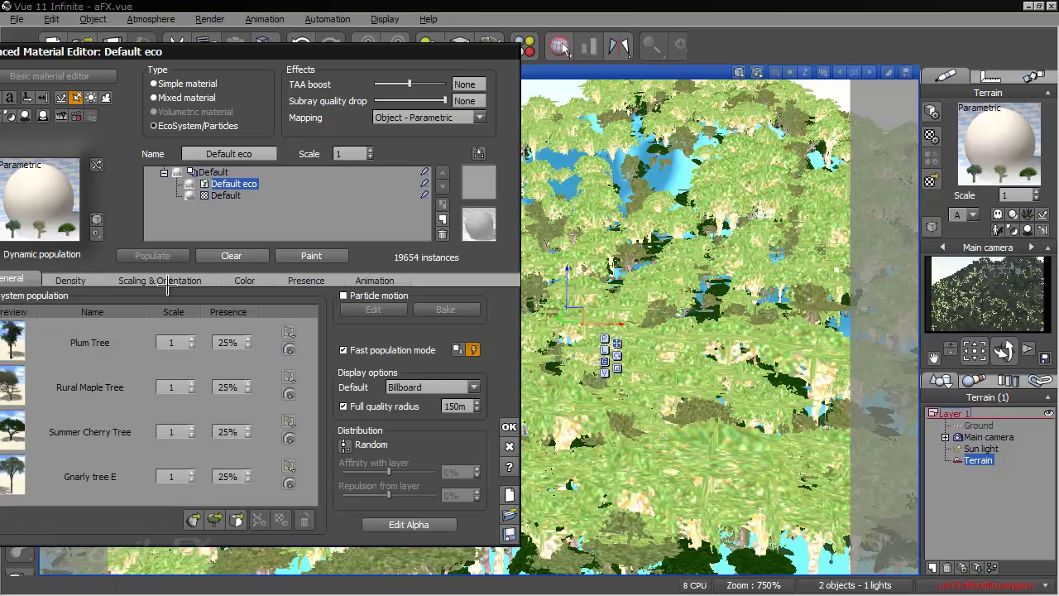
pyautogui.click(237, 347)
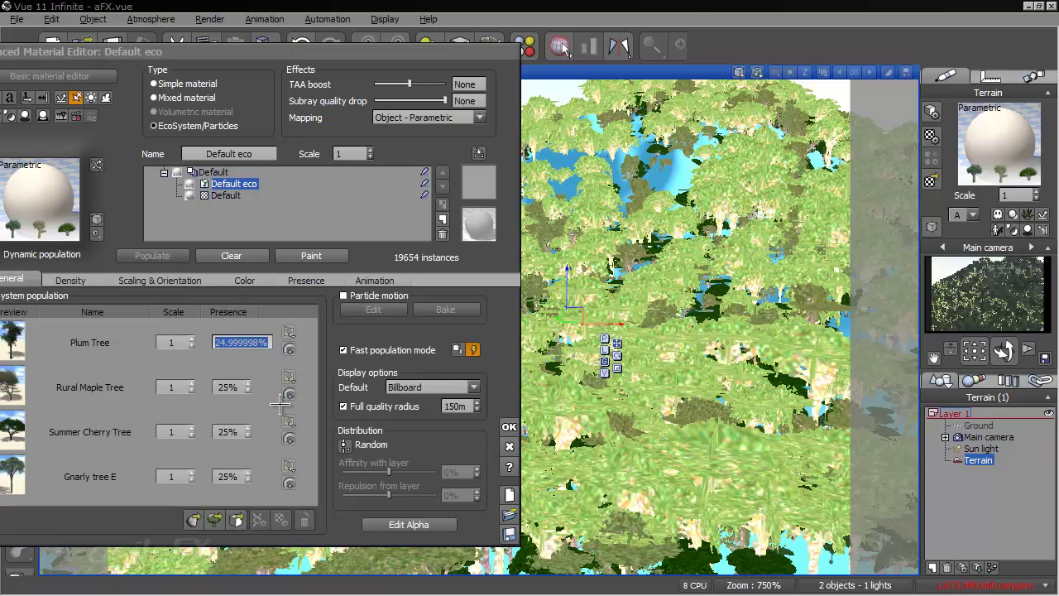
pyautogui.write('10')
pyautogui.press('Return')
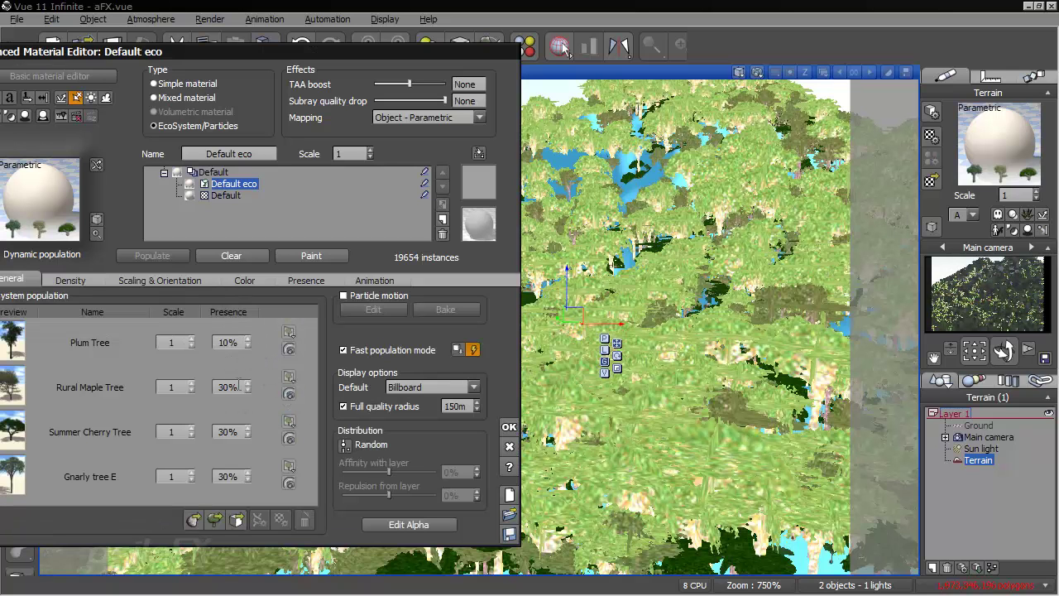
# Set the presence of Gnarly tree E to 55%
pyautogui.click(239, 470)
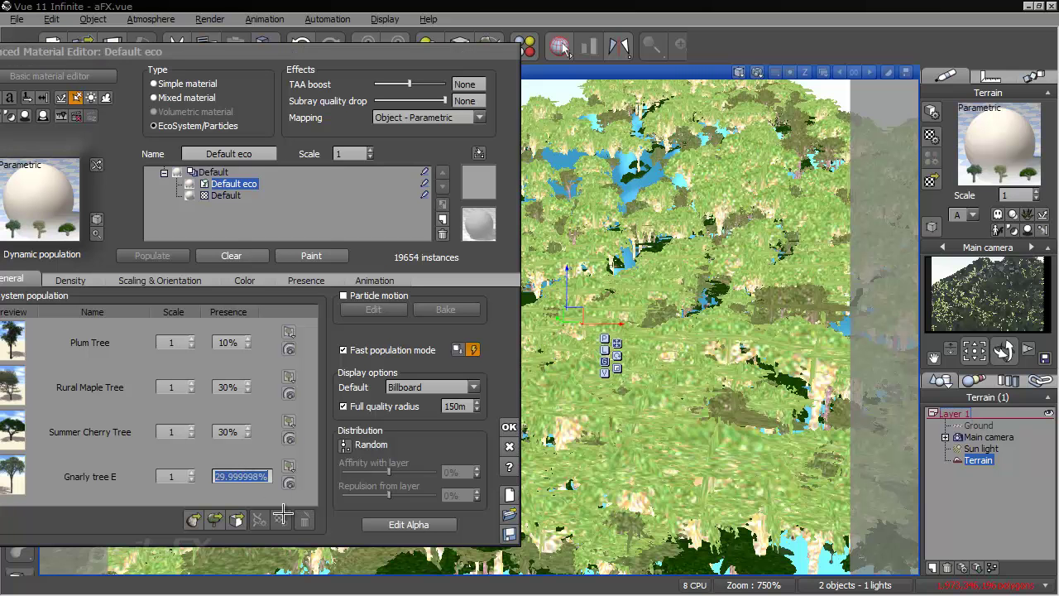
pyautogui.write('55')
pyautogui.press('Return')
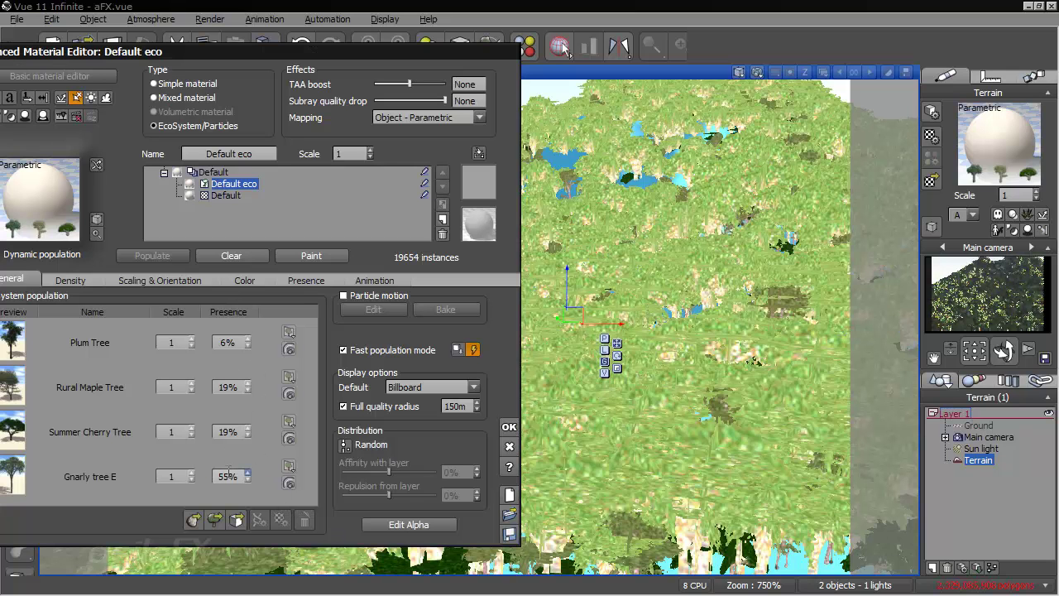
# Reduce the presence of Gnarly tree E to 3%
pyautogui.click(230, 474)
pyautogui.write('3')
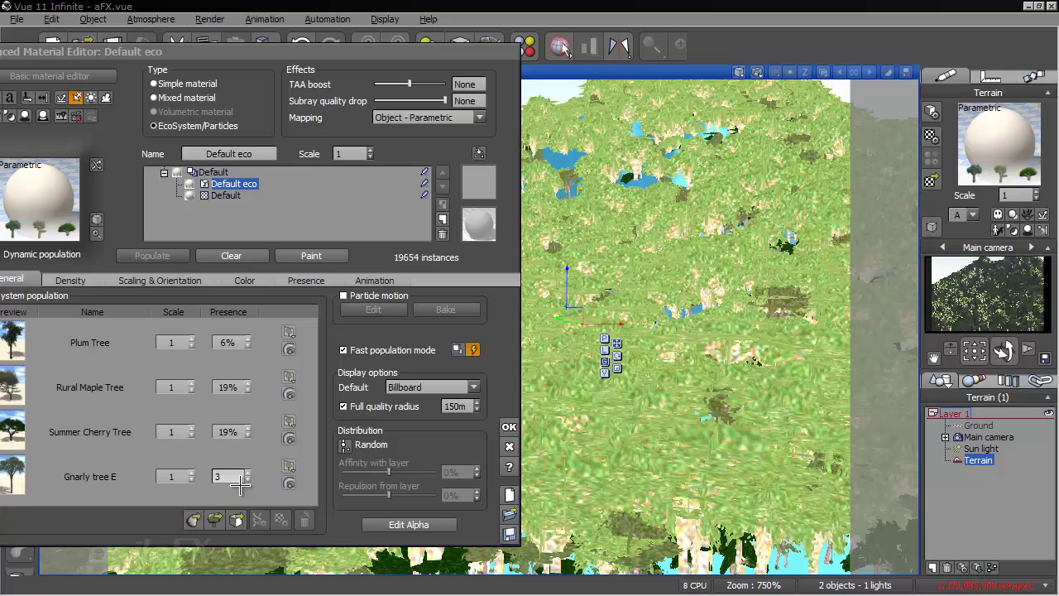
pyautogui.press('Return')
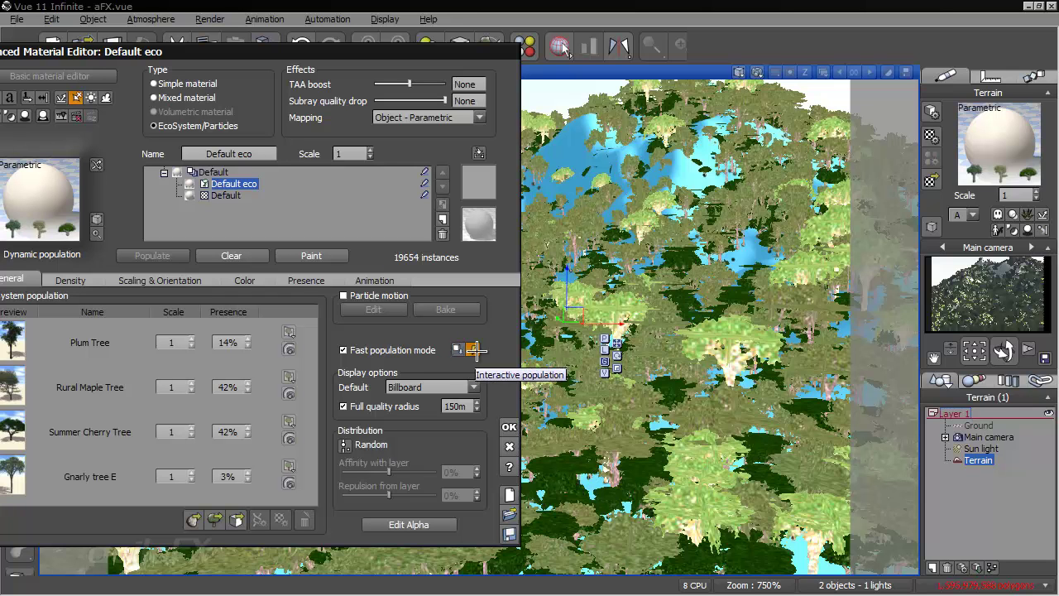
# Turn off interactive population, raise the overall density to 84% and populate the terrain manually
pyautogui.click(474, 349)
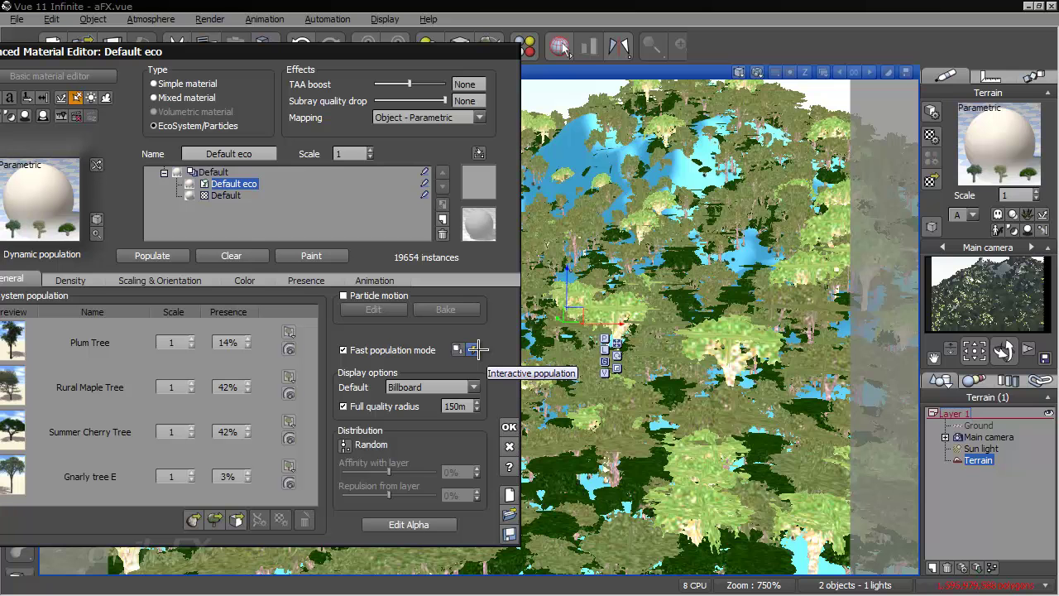
pyautogui.click(90, 282)
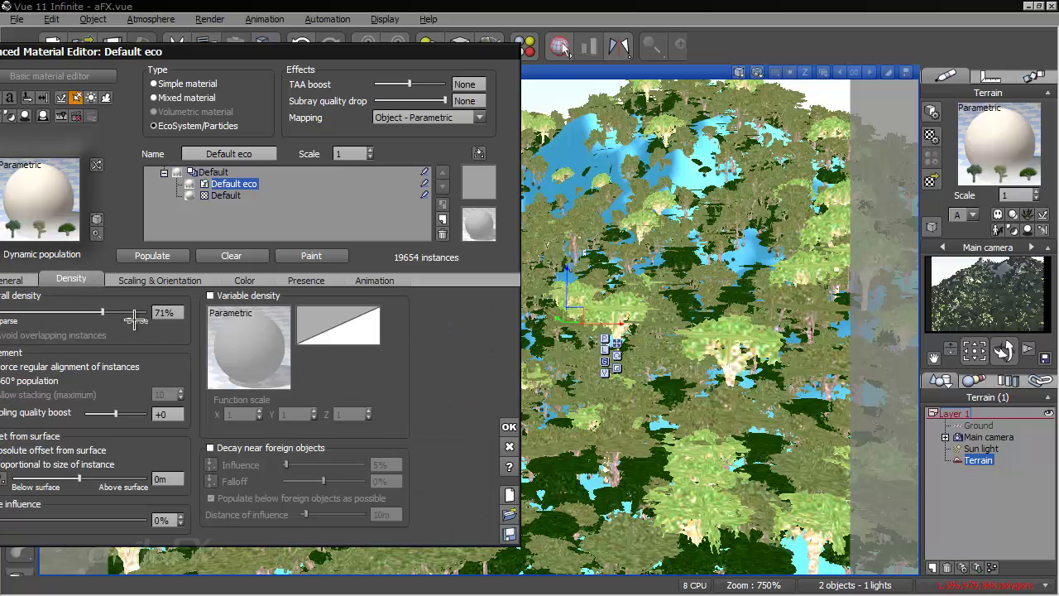
pyautogui.click(152, 256)
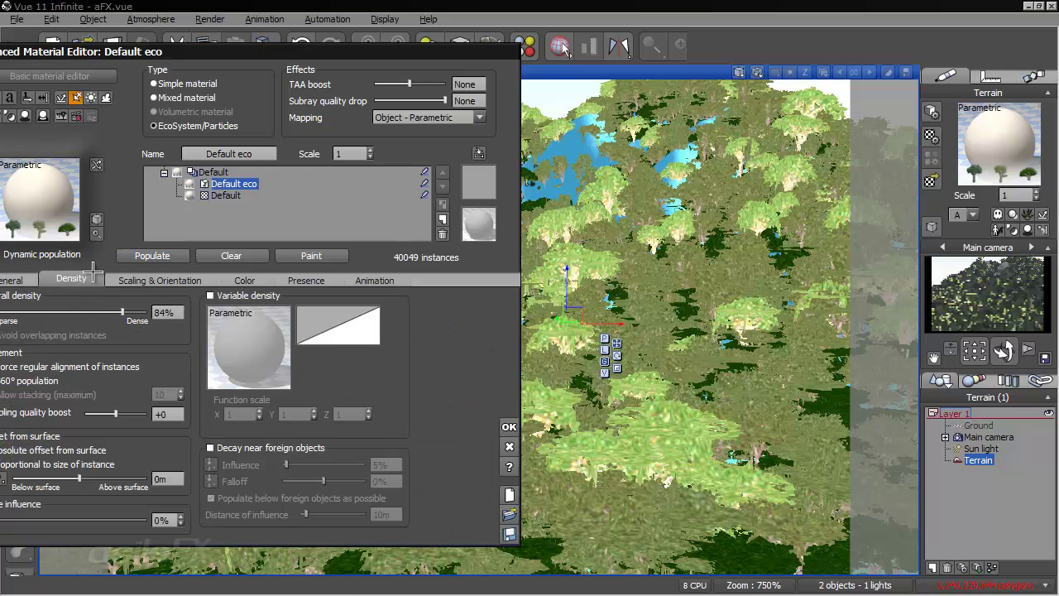
# Turn interactive population back on and try a sparser overall density before setting it to 78%
pyautogui.click(25, 281)
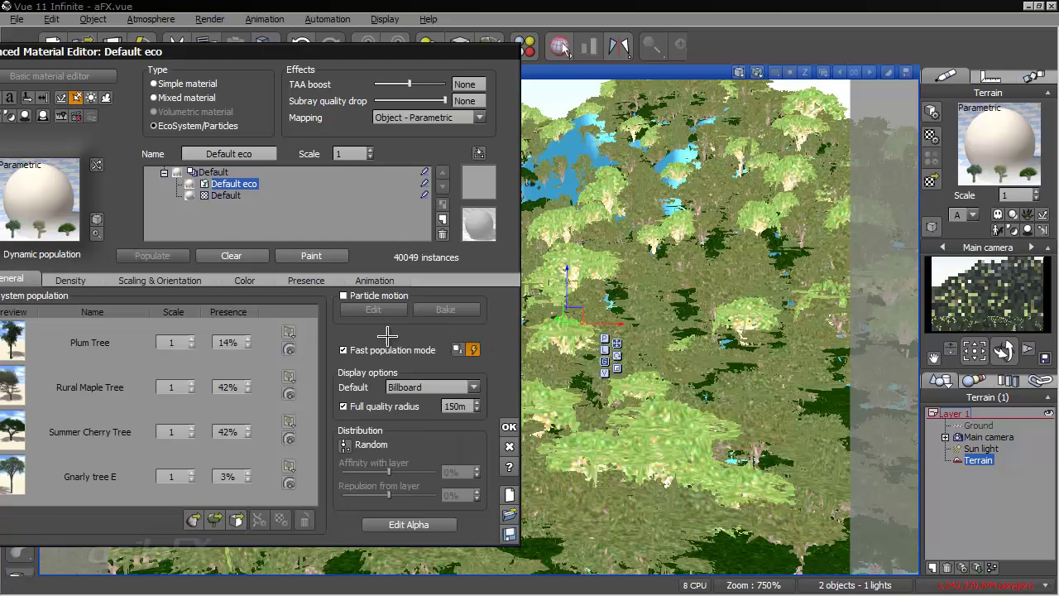
pyautogui.click(82, 279)
pyautogui.moveTo(105, 314)
pyautogui.mouseDown()
pyautogui.moveTo(116, 310)
pyautogui.moveTo(91, 310)
pyautogui.mouseUp()
pyautogui.click(18, 280)
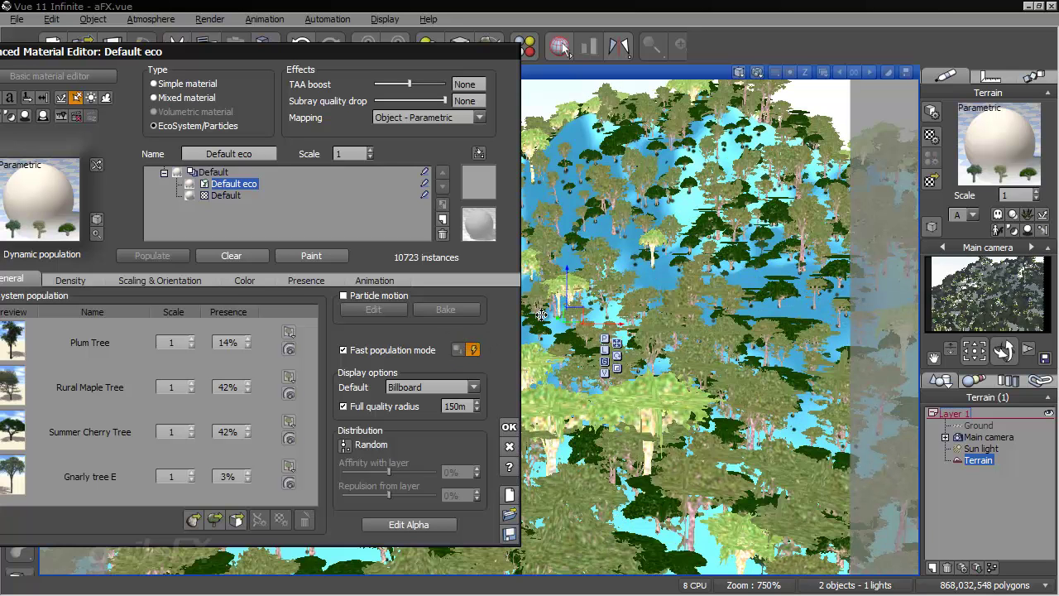
pyautogui.click(83, 279)
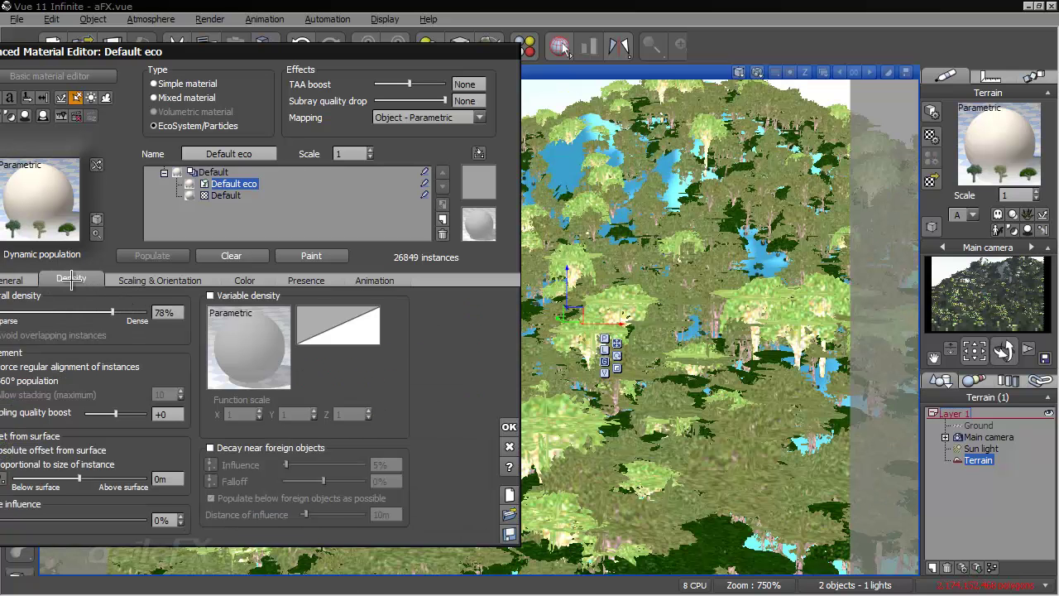
# Turn off fast population mode for the terrain's EcoSystem and accept the material
pyautogui.click(33, 277)
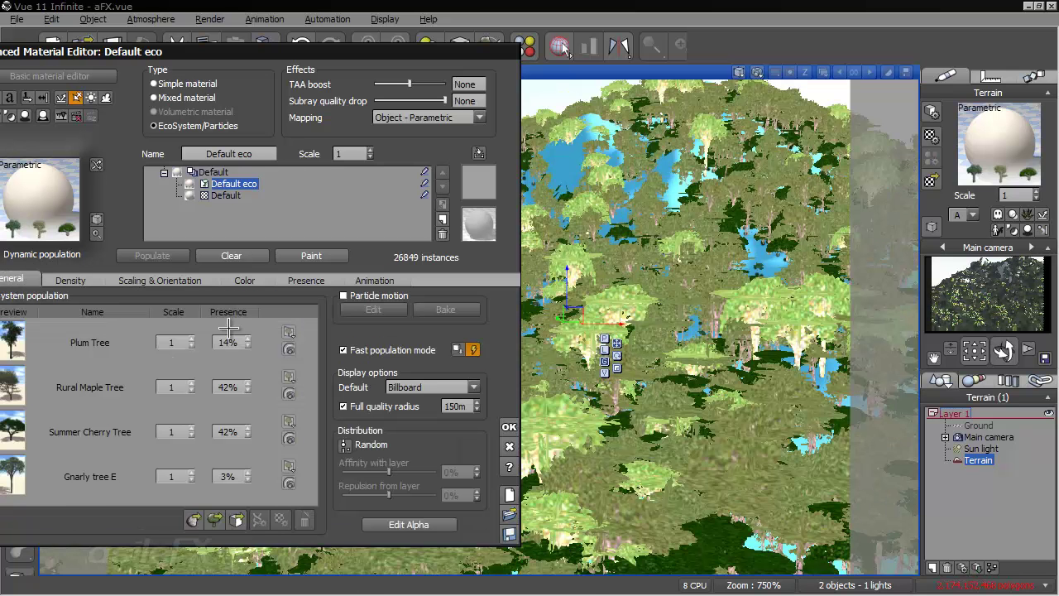
pyautogui.click(460, 348)
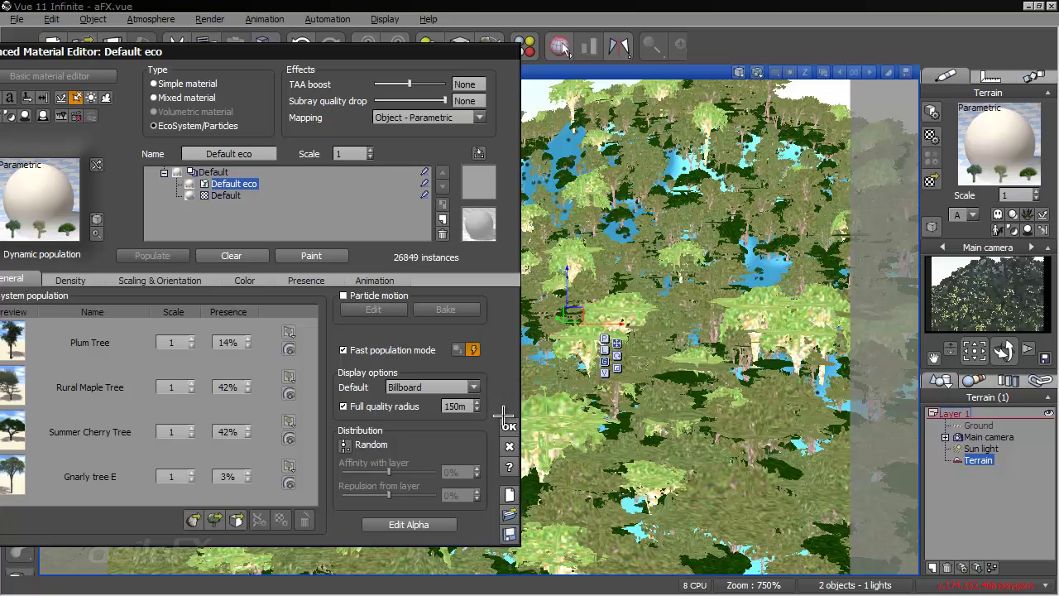
pyautogui.click(424, 351)
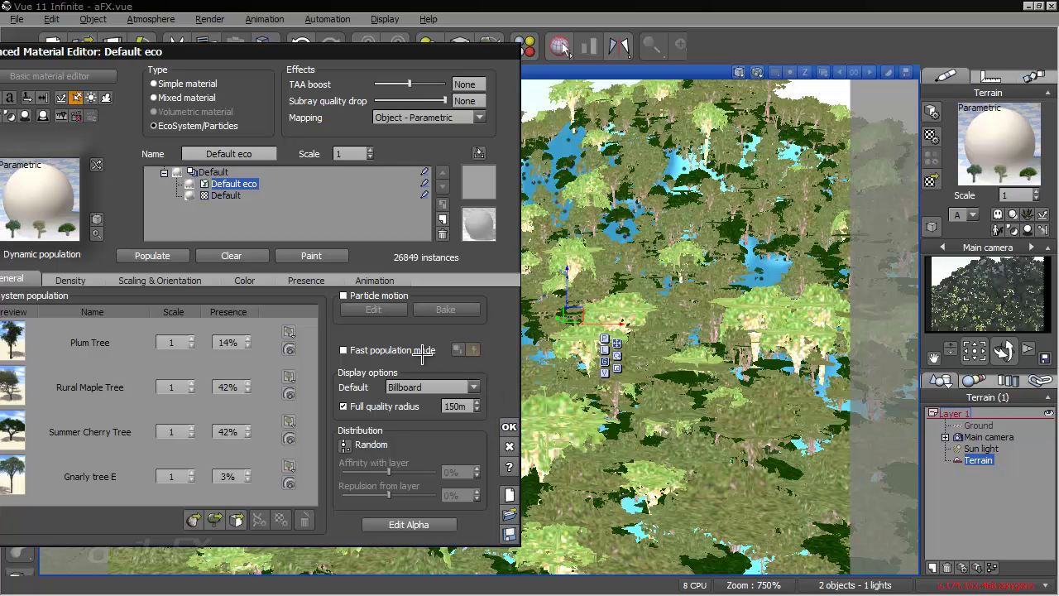
pyautogui.click(509, 428)
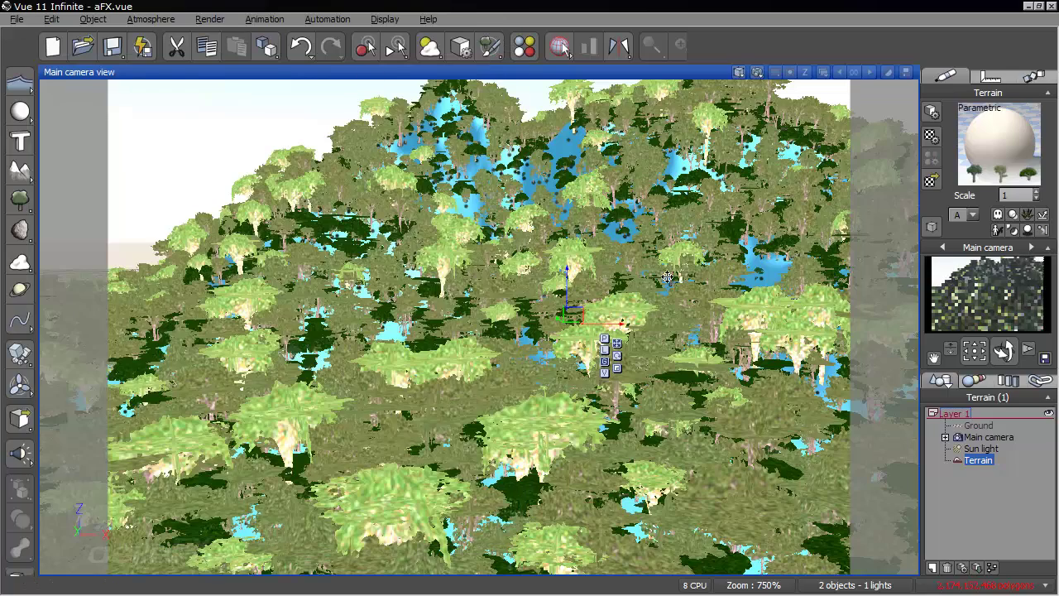
# Reopen the terrain's EcoSystem material and turn fast population mode back on
pyautogui.moveTo(667, 278); pyautogui.dragTo(273, 342, button='right')
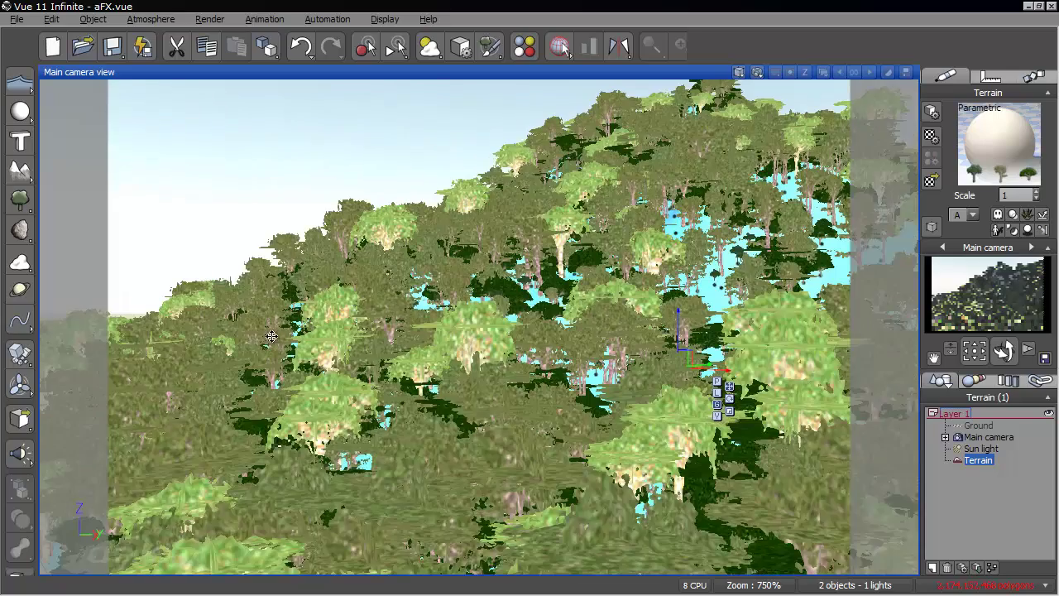
pyautogui.moveTo(685, 358); pyautogui.dragTo(530, 358, button='right')
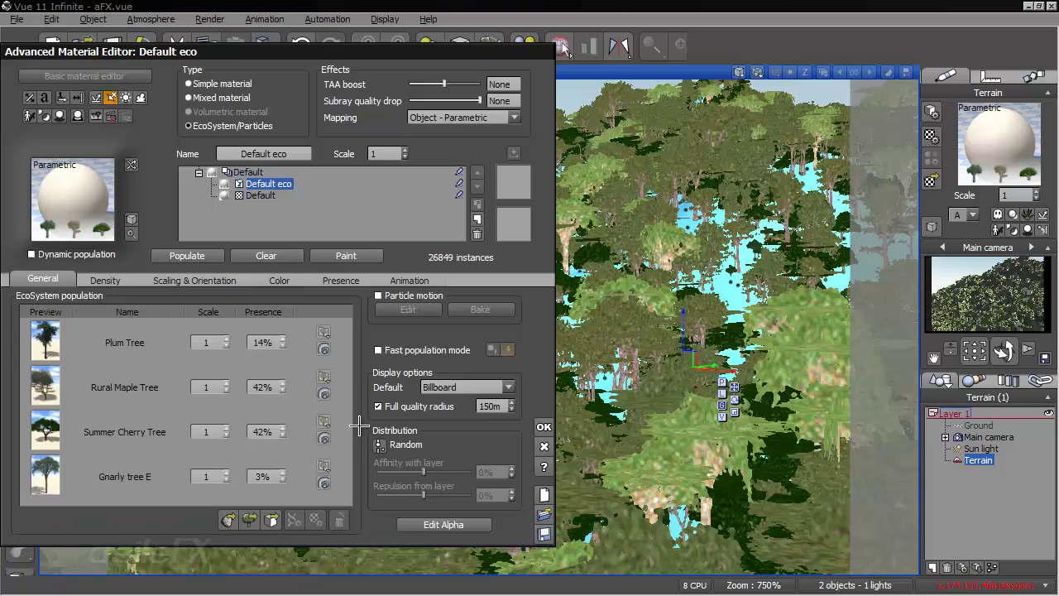
pyautogui.click(379, 350)
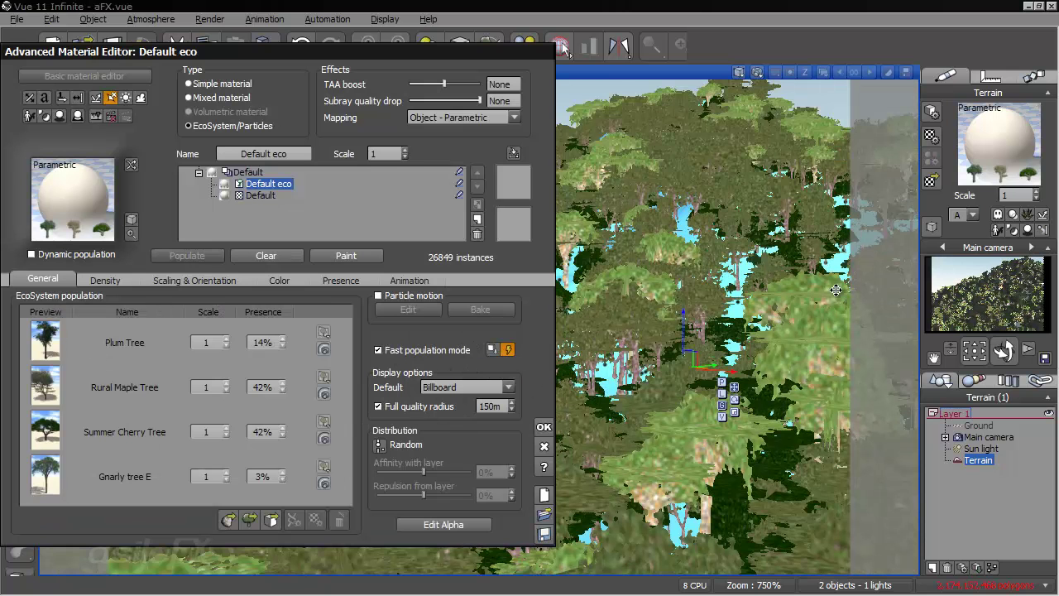
pyautogui.moveTo(781, 293); pyautogui.dragTo(638, 288, button='right')
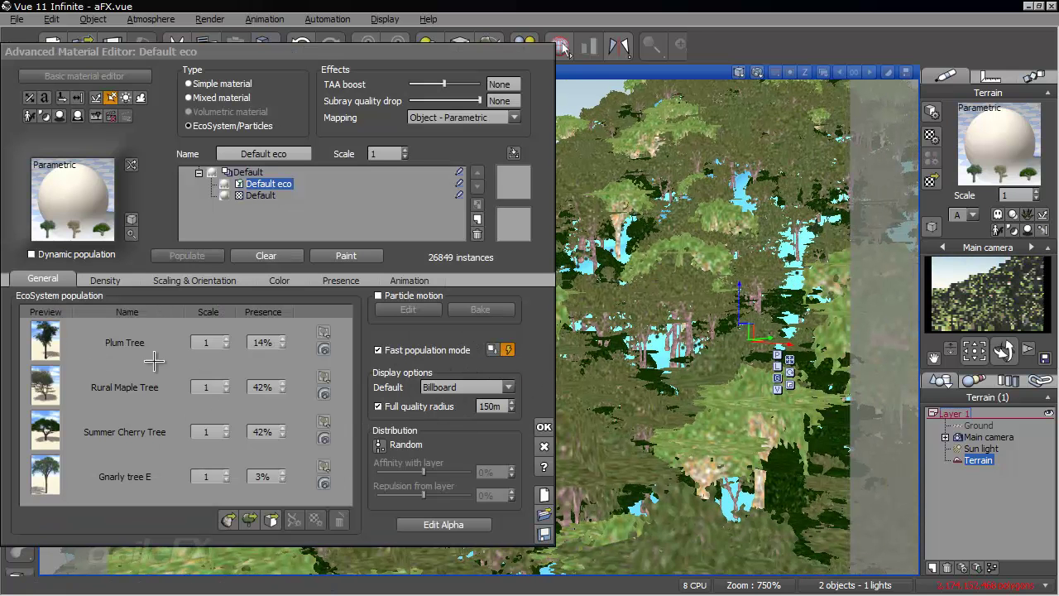
# Inspect which materials can be edited for the Plum Tree, Rural Maple Tree and Summer Cherry Tree, including Leaf_Cherry
pyautogui.click(118, 342)
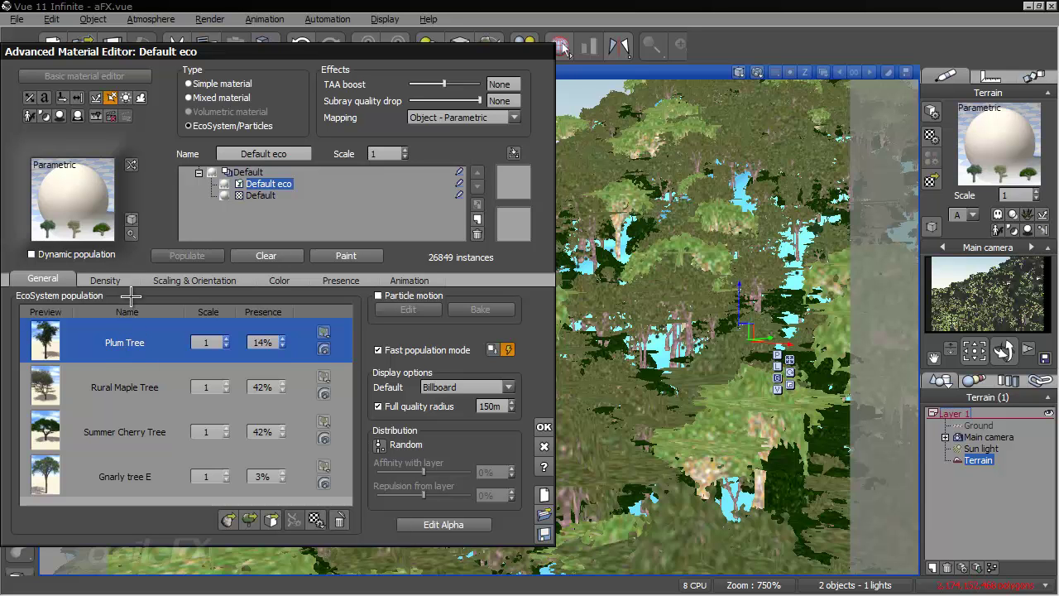
pyautogui.click(317, 519)
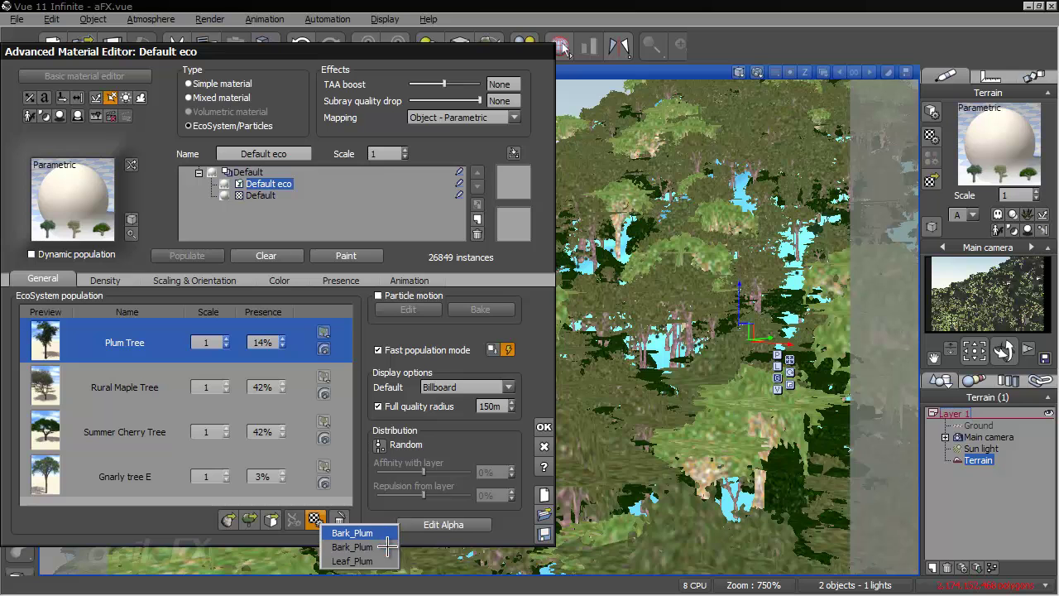
pyautogui.click(135, 375)
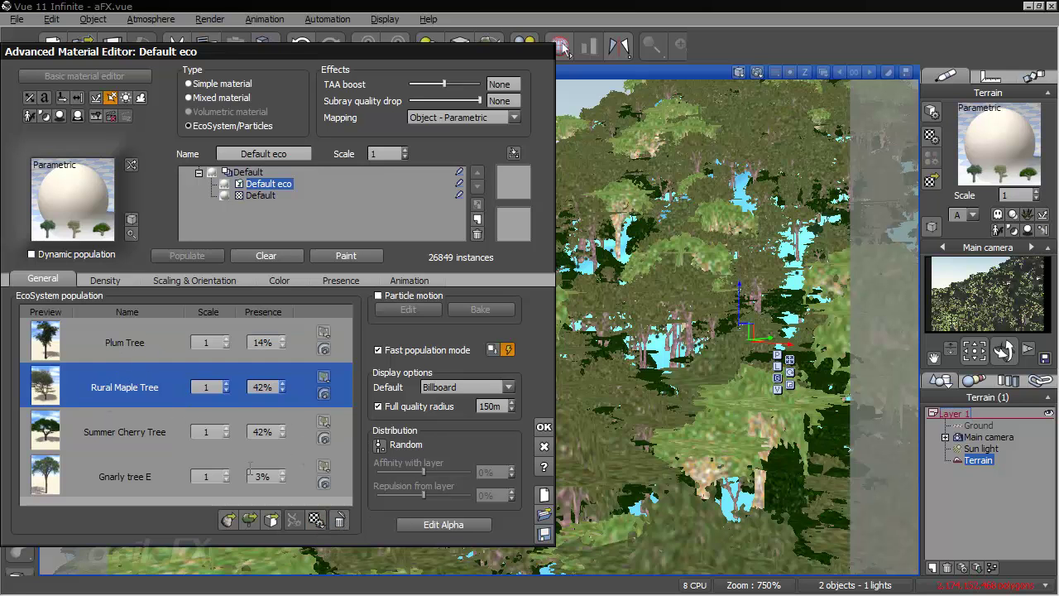
pyautogui.click(315, 519)
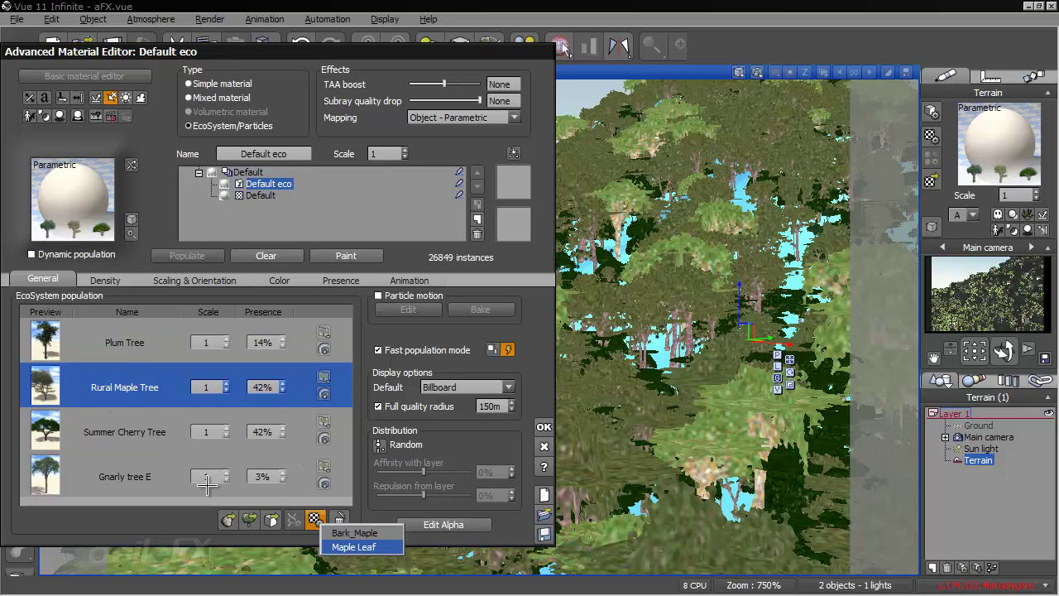
pyautogui.click(149, 426)
pyautogui.click(315, 520)
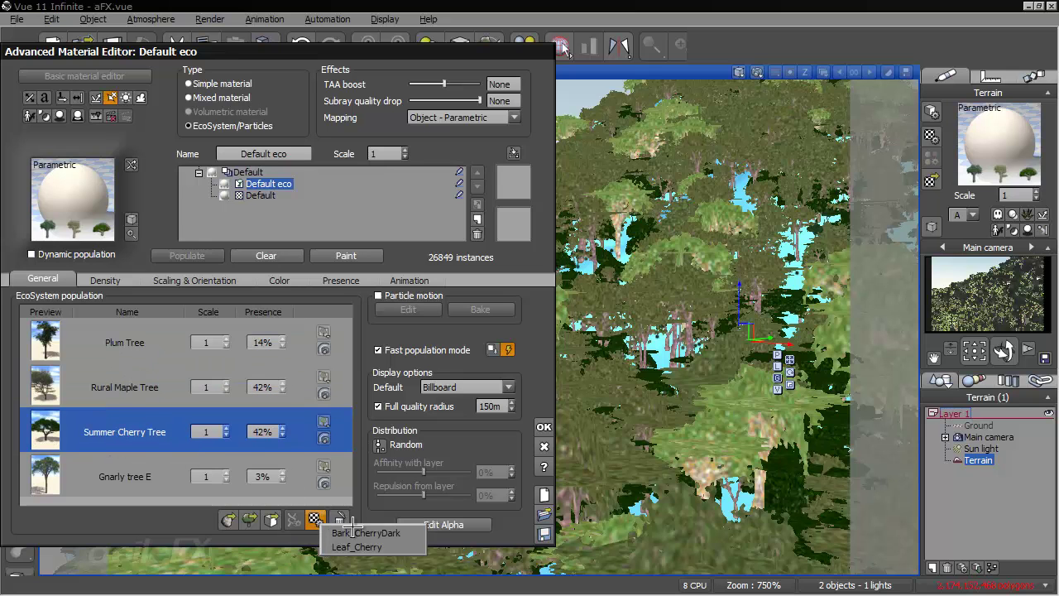
pyautogui.click(356, 547)
pyautogui.moveTo(923, 311); pyautogui.dragTo(621, 62)
pyautogui.click(849, 418)
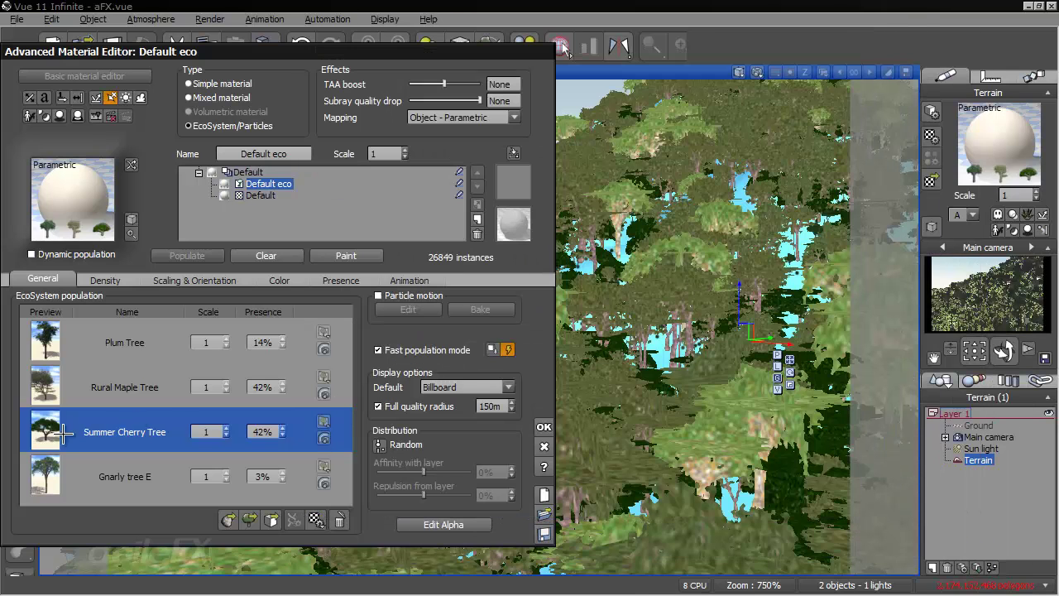
# Browse the scene's material list for the bark and leaf materials used by the EcoSystem species
pyautogui.click(985, 380)
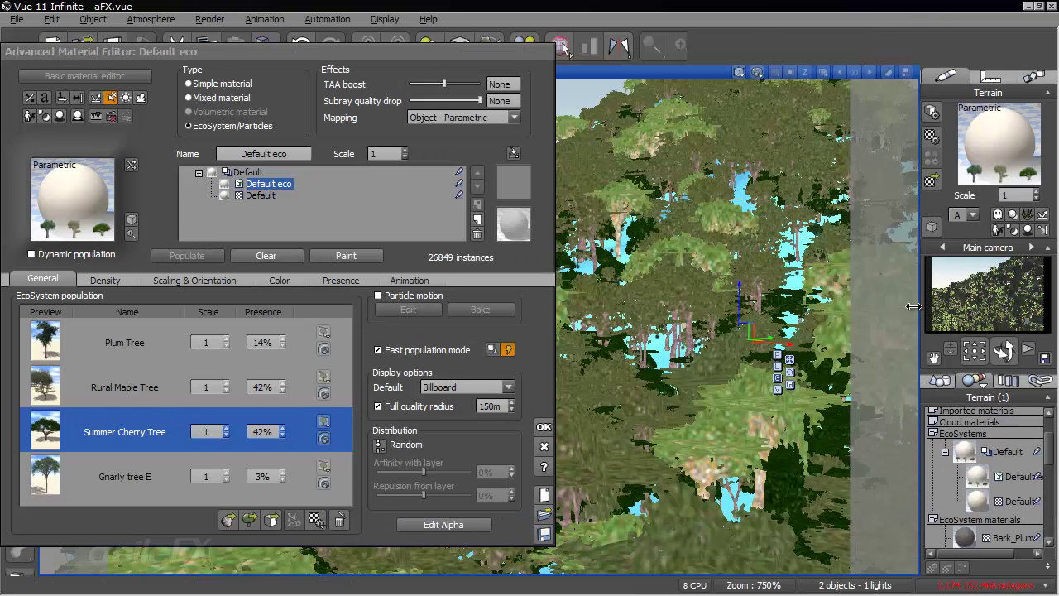
pyautogui.moveTo(920, 306); pyautogui.dragTo(665, 306)
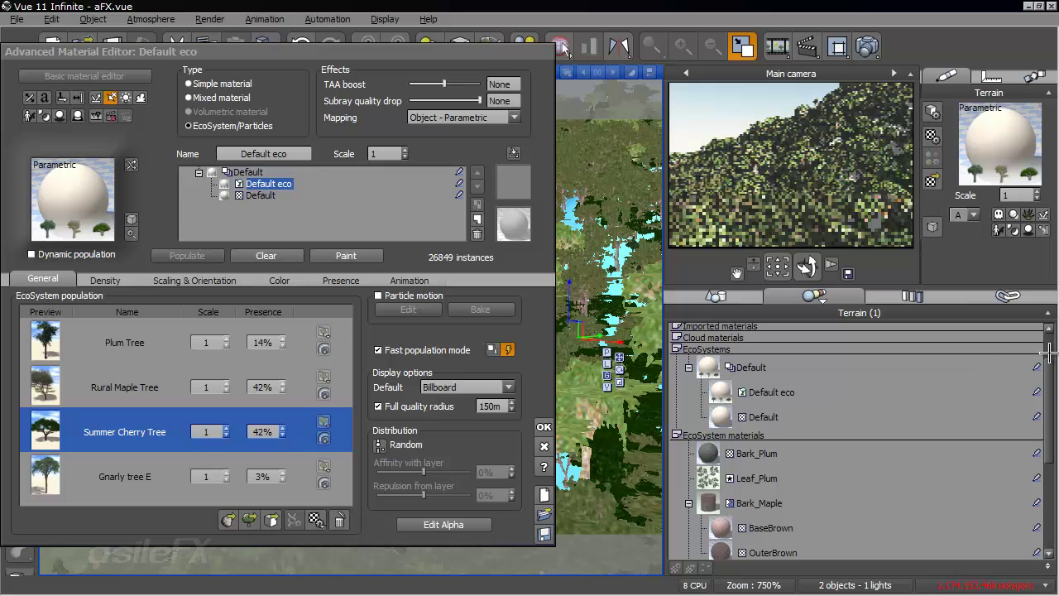
pyautogui.scroll(-6, 759, 530)
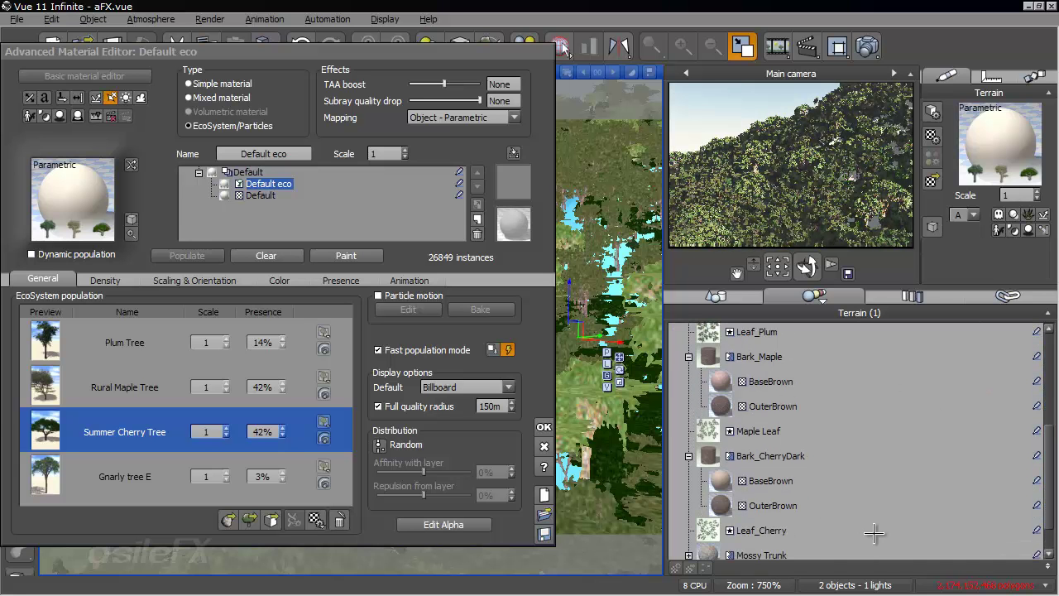
pyautogui.moveTo(665, 213); pyautogui.dragTo(911, 212)
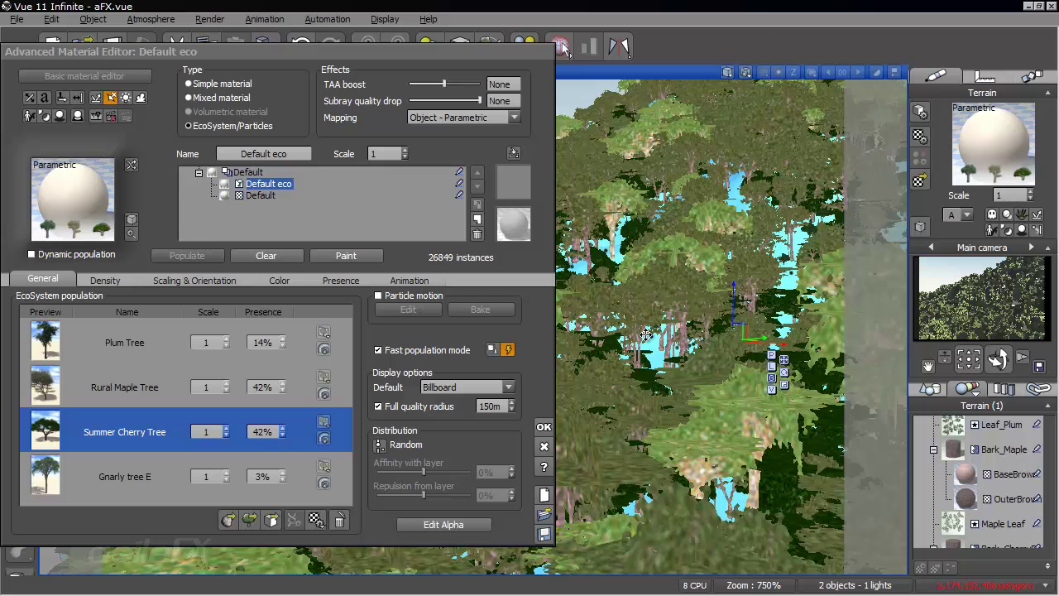
# Accept the material, then replace the populated terrain with a new sphere
pyautogui.click(544, 427)
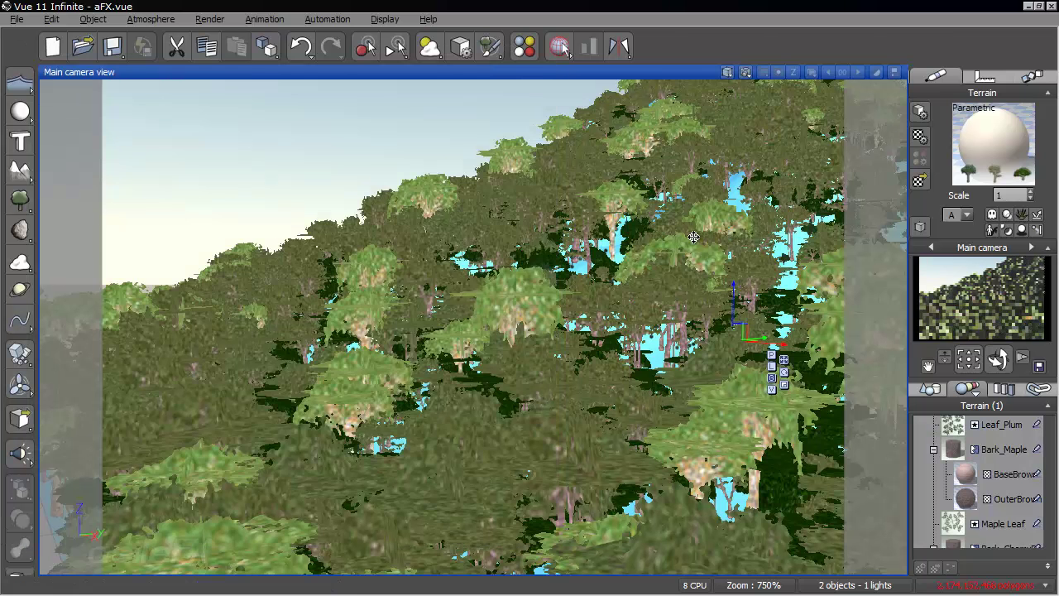
pyautogui.press('Delete')
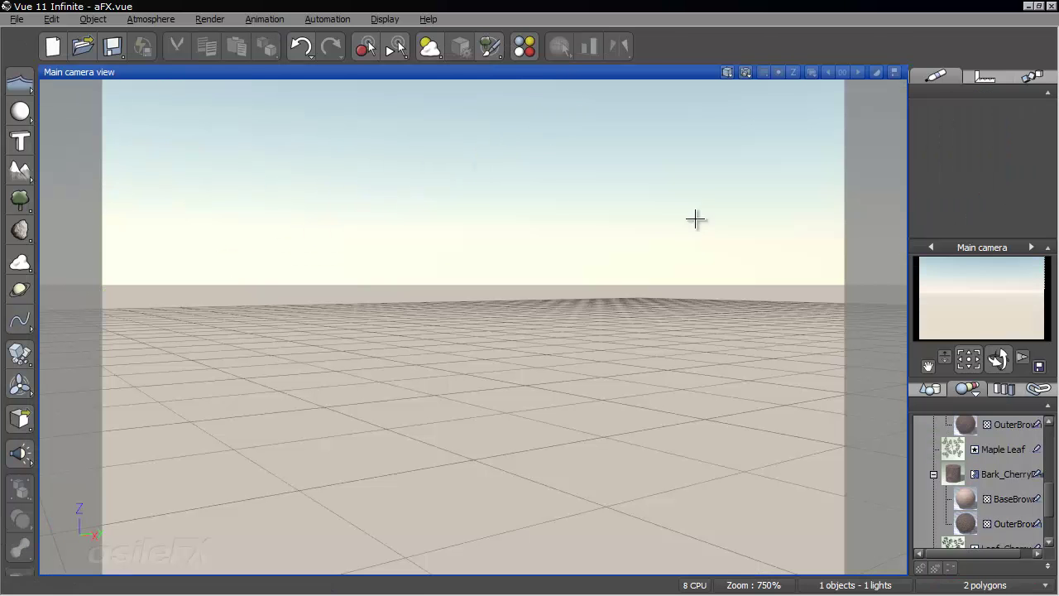
pyautogui.click(20, 110)
# Enlarge the sphere so that it fills most of the camera view
pyautogui.moveTo(672, 372); pyautogui.dragTo(491, 339, button='right')
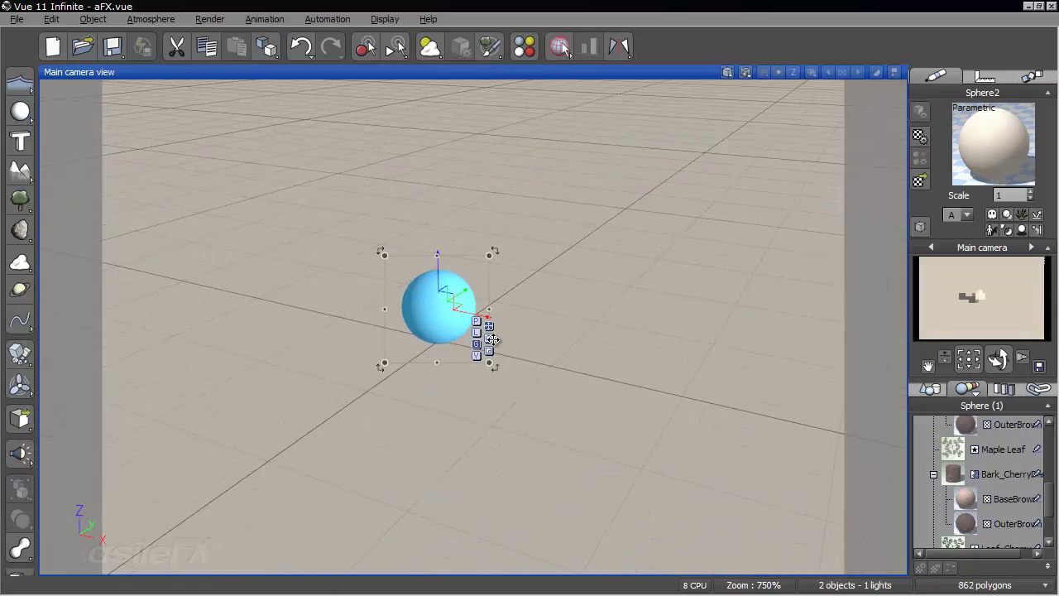
pyautogui.moveTo(492, 339); pyautogui.dragTo(461, 554)
pyautogui.moveTo(524, 334); pyautogui.dragTo(545, 124)
pyautogui.moveTo(544, 124); pyautogui.dragTo(552, 366, button='right')
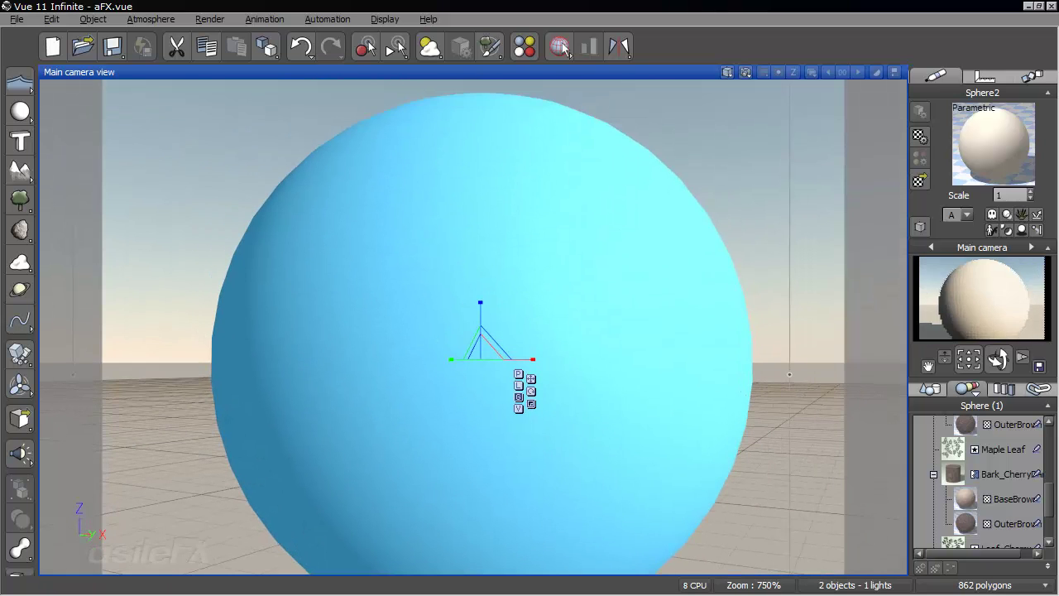
# Open the sphere's material for editing and change its type to EcoSystem/Particles
pyautogui.rightClick(1000, 130)
pyautogui.click(910, 144)
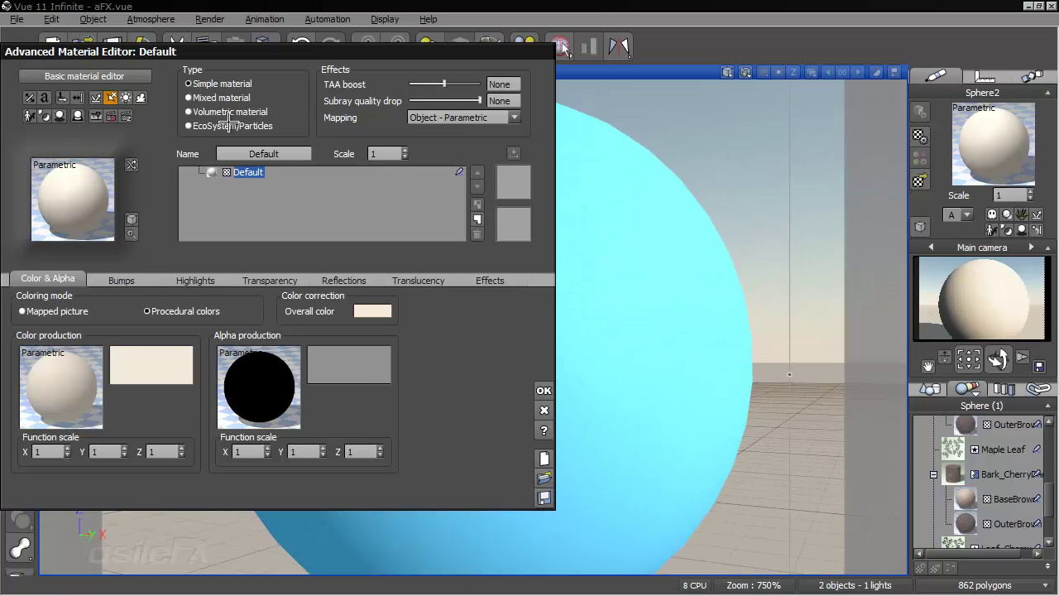
pyautogui.click(189, 125)
# Add Plum Tree, Summer Cherry Tree, Rural Maple Tree and Gnarly tree E to the sphere's EcoSystem population
pyautogui.click(249, 520)
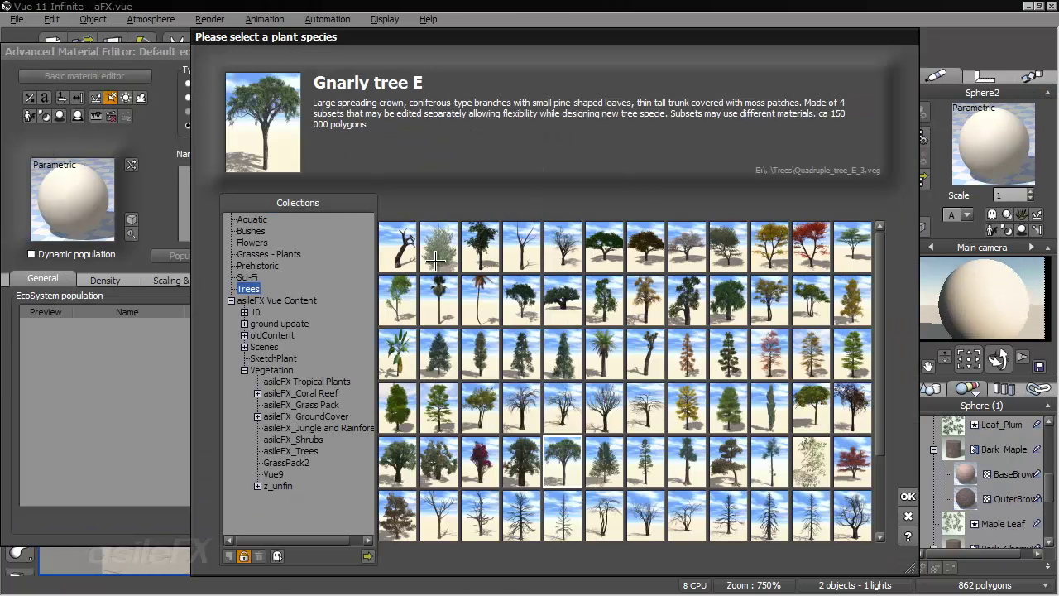
pyautogui.moveTo(469, 281); pyautogui.dragTo(83, 356)
pyautogui.moveTo(604, 246); pyautogui.dragTo(137, 429)
pyautogui.click(729, 247)
pyautogui.moveTo(563, 462); pyautogui.dragTo(105, 501)
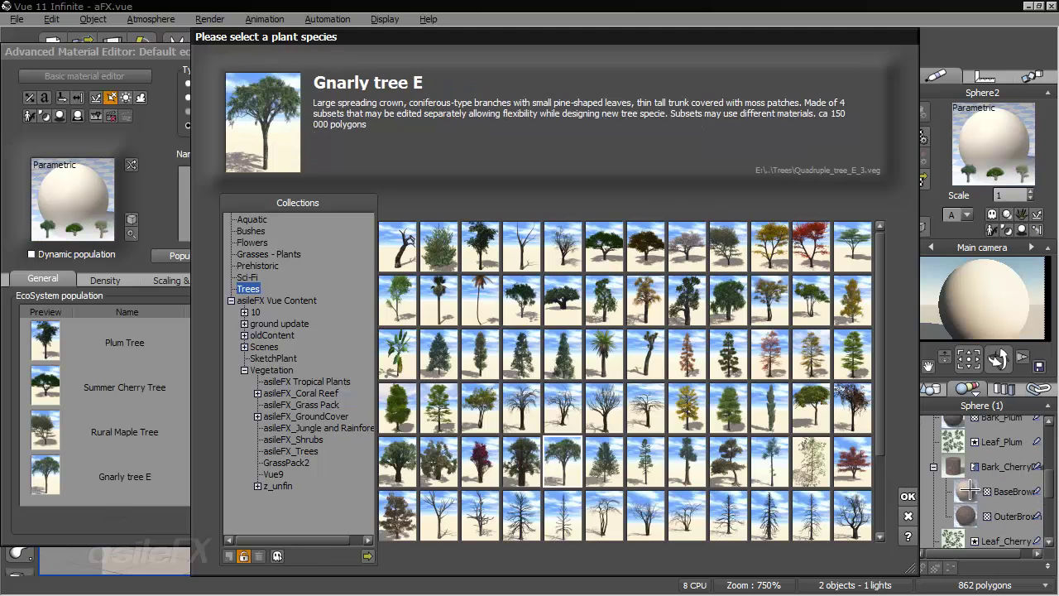
pyautogui.click(908, 496)
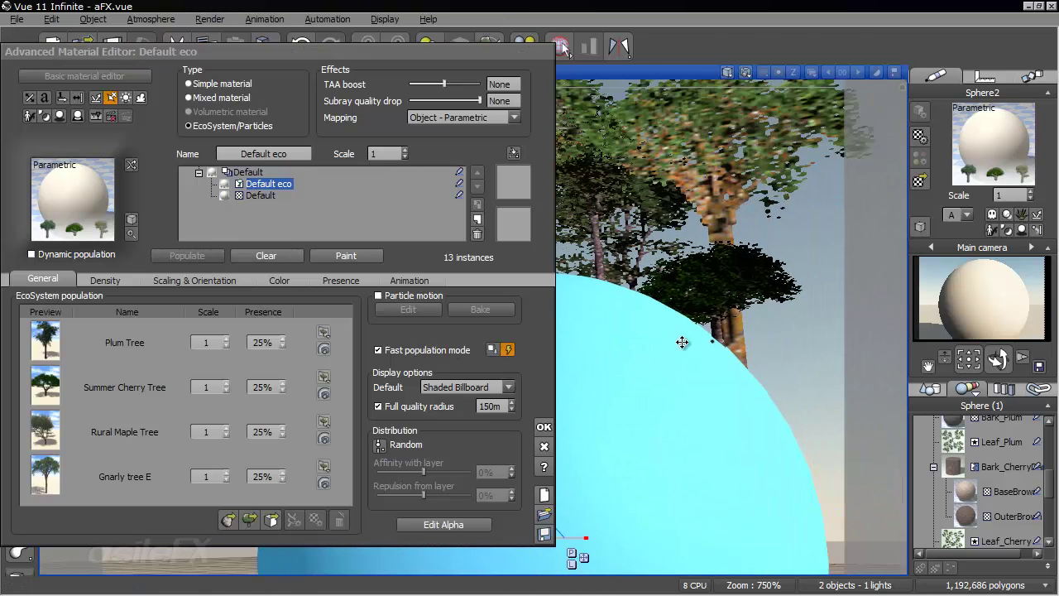
# Change the default display option for the EcoSystem instances on the sphere
pyautogui.moveTo(997, 333); pyautogui.dragTo(1000, 352)
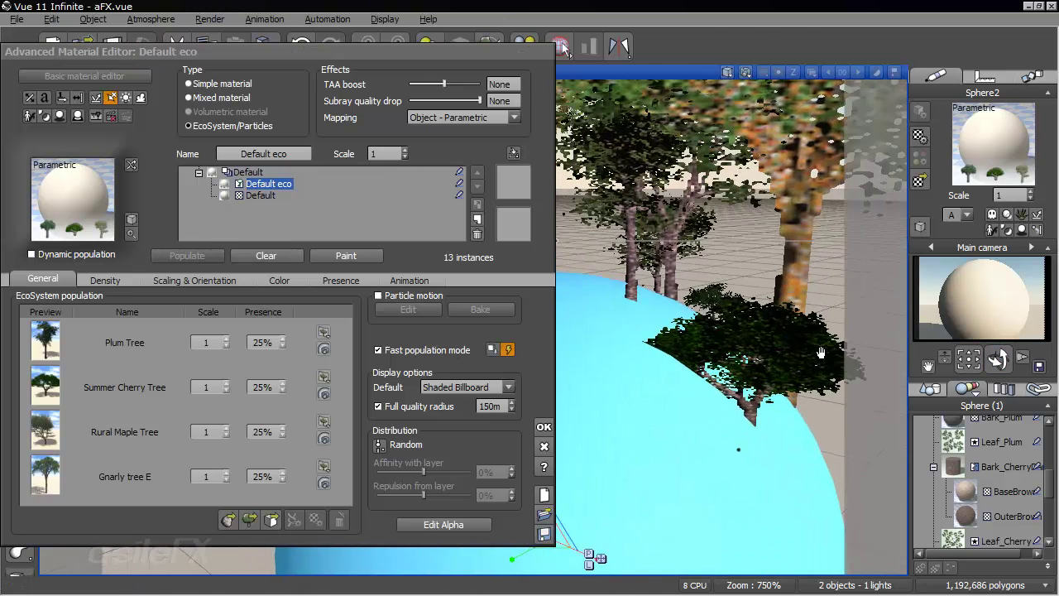
pyautogui.moveTo(446, 253); pyautogui.dragTo(472, 261)
pyautogui.click(476, 395)
pyautogui.click(465, 422)
# Set the EcoSystem's overall density to 91% and enable 360° population
pyautogui.click(170, 289)
pyautogui.click(147, 288)
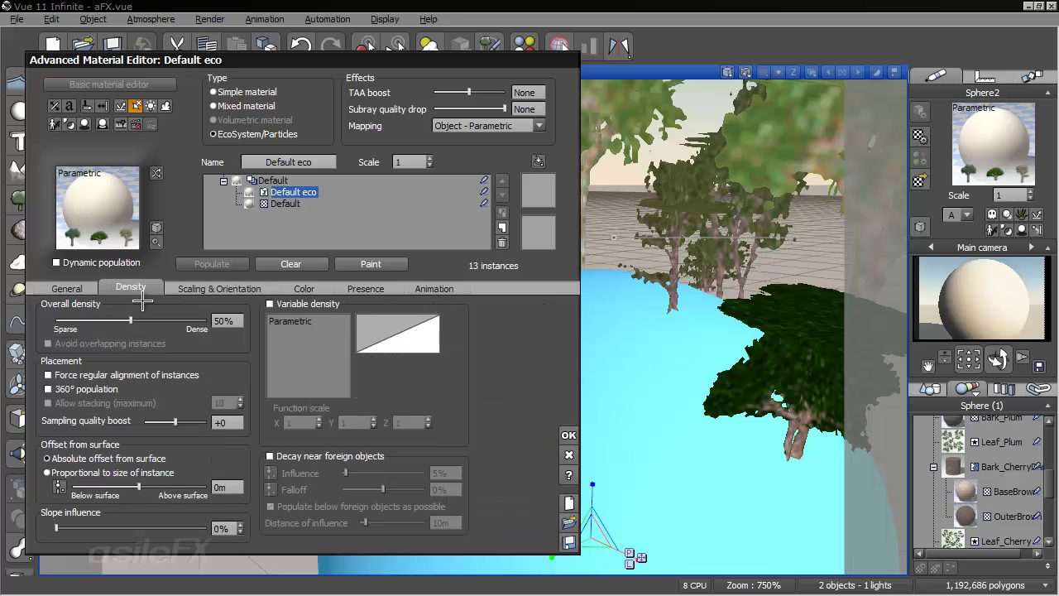
pyautogui.moveTo(132, 324); pyautogui.dragTo(194, 326)
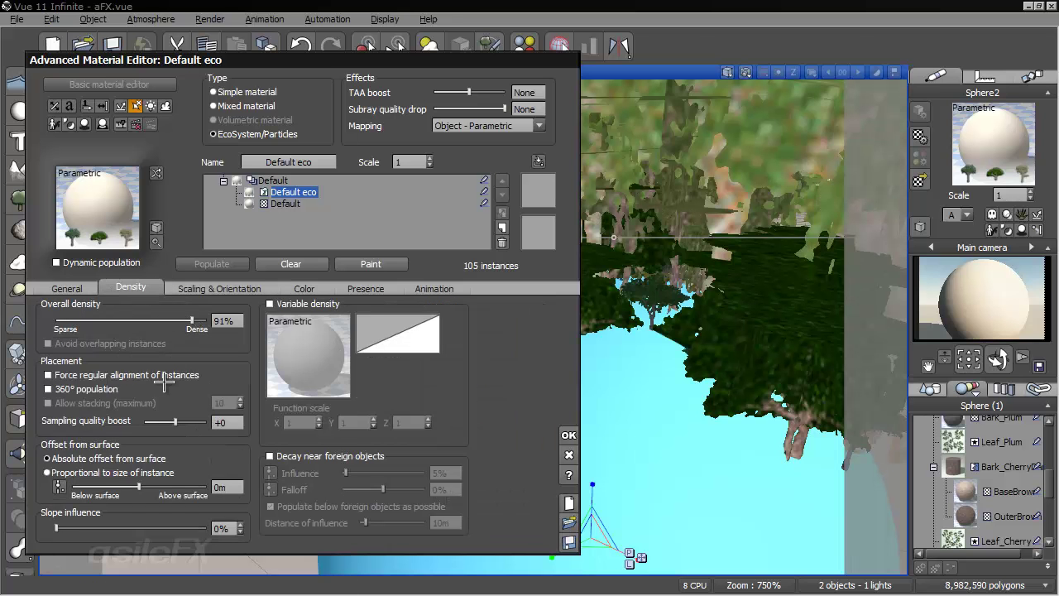
pyautogui.click(86, 389)
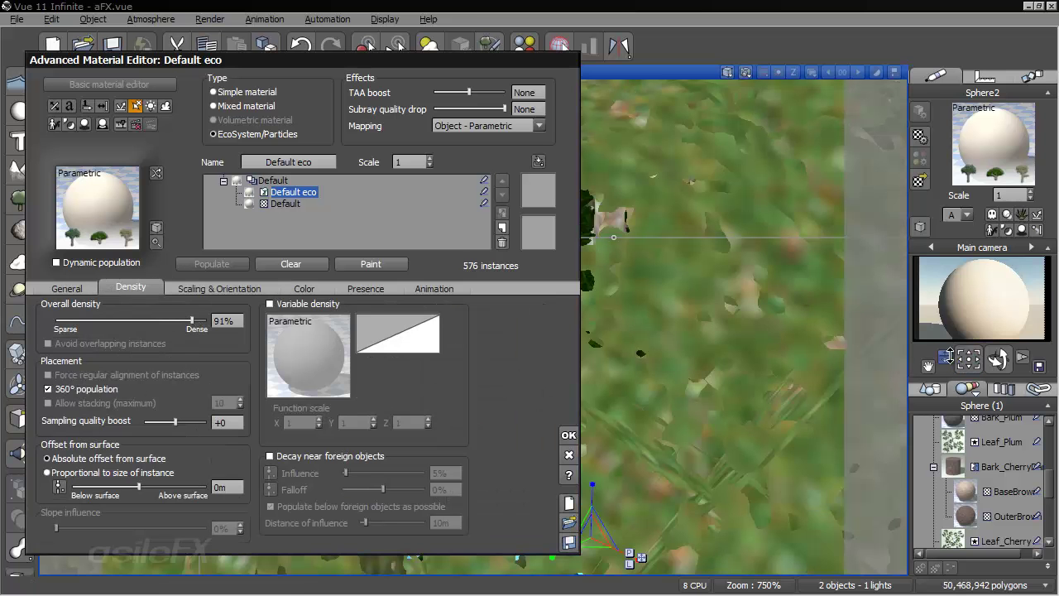
# Raise the populated sphere off the ground to inspect the trees on its underside, and accept the EcoSystem material
pyautogui.moveTo(947, 356); pyautogui.dragTo(946, 414)
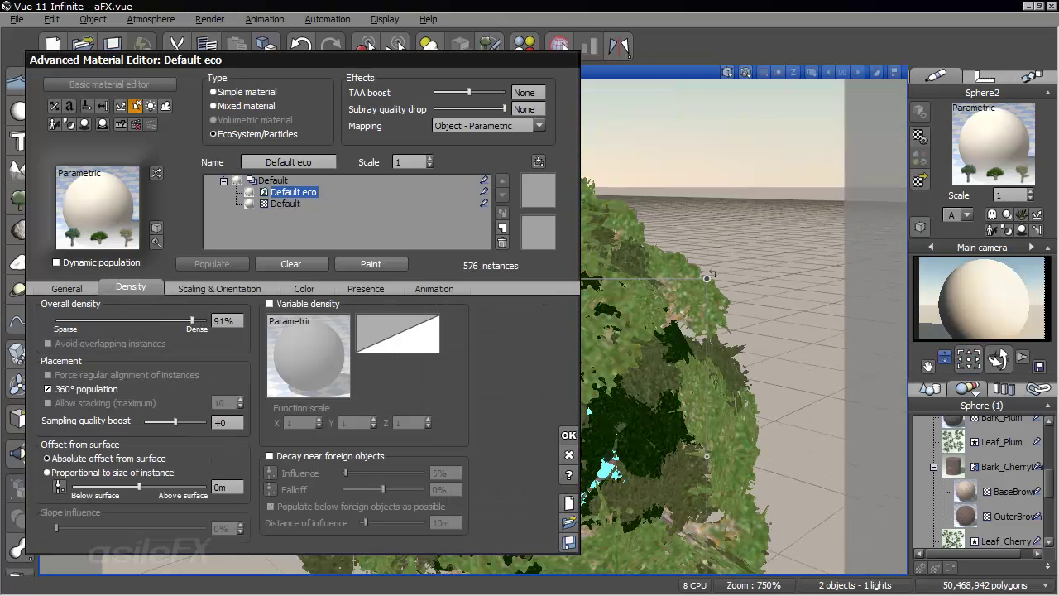
pyautogui.moveTo(744, 418); pyautogui.dragTo(855, 388, button='middle')
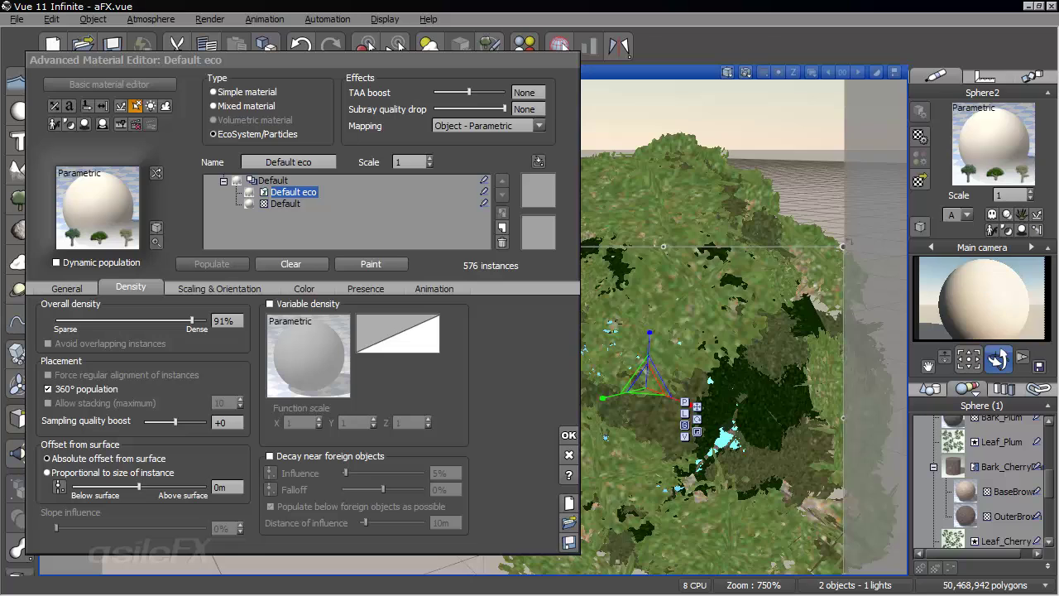
pyautogui.moveTo(998, 359); pyautogui.dragTo(968, 352)
pyautogui.moveTo(808, 349); pyautogui.dragTo(777, 360, button='right')
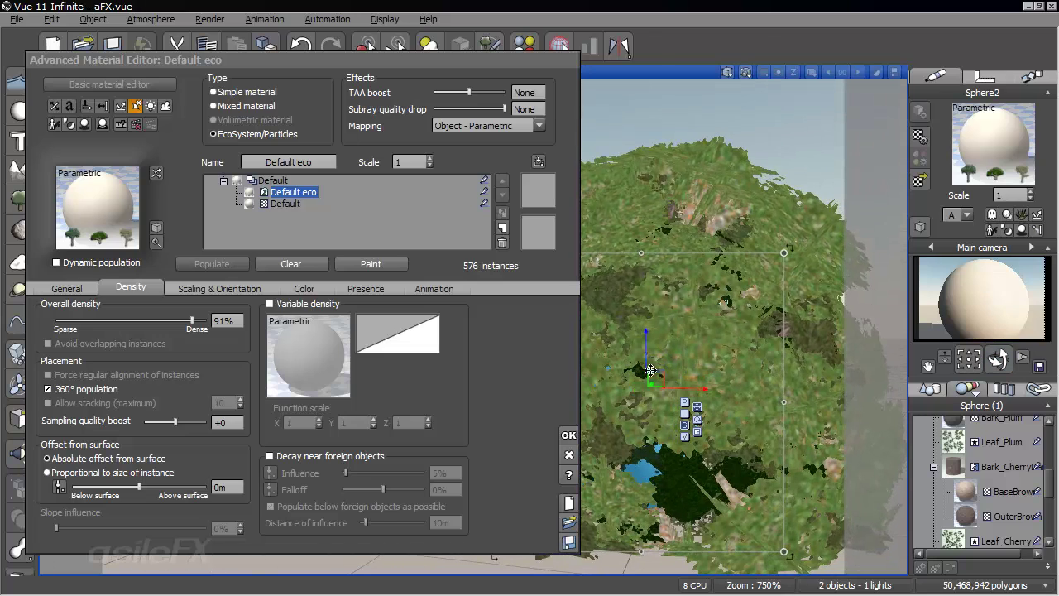
pyautogui.moveTo(648, 343); pyautogui.dragTo(652, 192)
pyautogui.moveTo(756, 179); pyautogui.dragTo(758, 230, button='right')
pyautogui.moveTo(1010, 364); pyautogui.dragTo(984, 356)
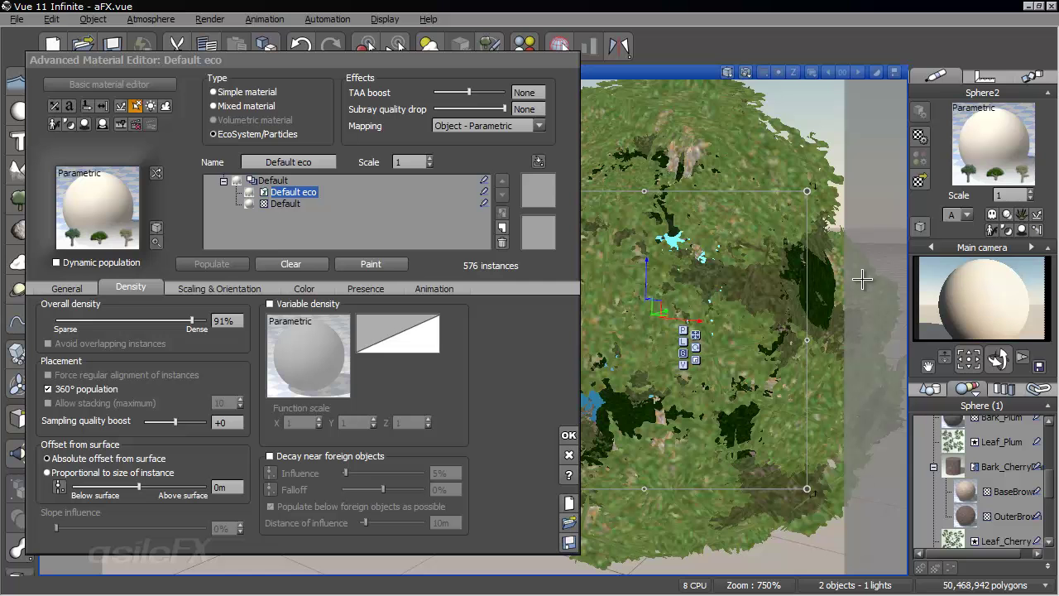
pyautogui.click(570, 433)
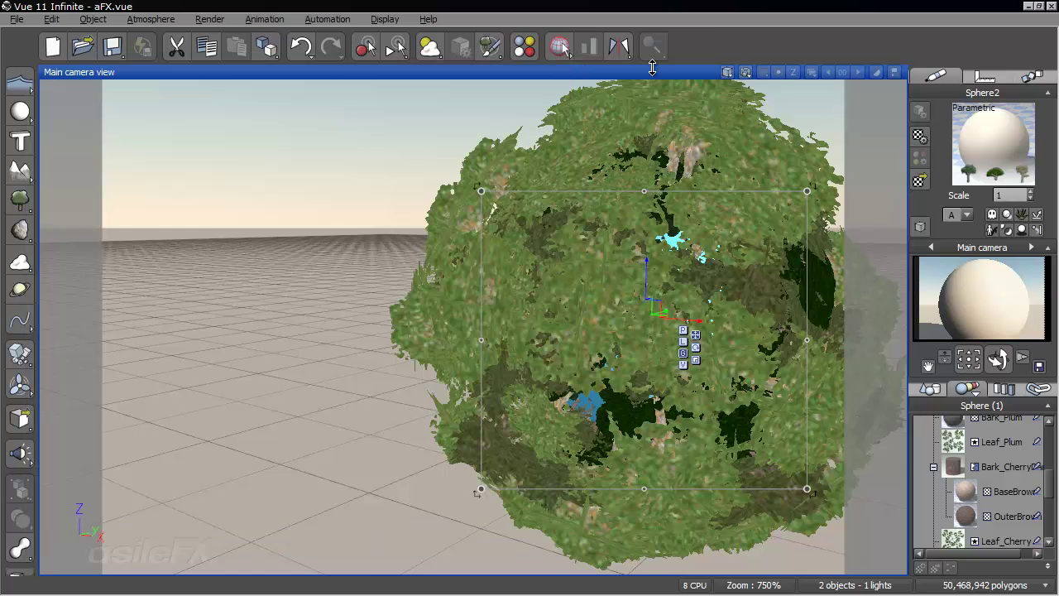
# Open the sphere's EcoSystem material and set its slope range from 0° to 180°
pyautogui.doubleClick(652, 72)
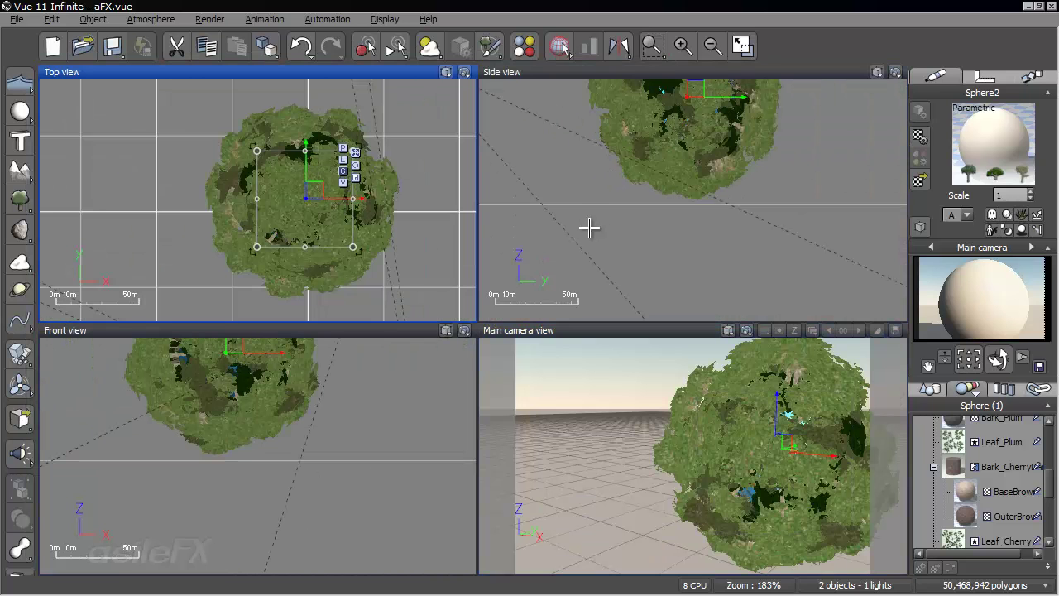
pyautogui.moveTo(748, 422); pyautogui.dragTo(745, 367, button='right')
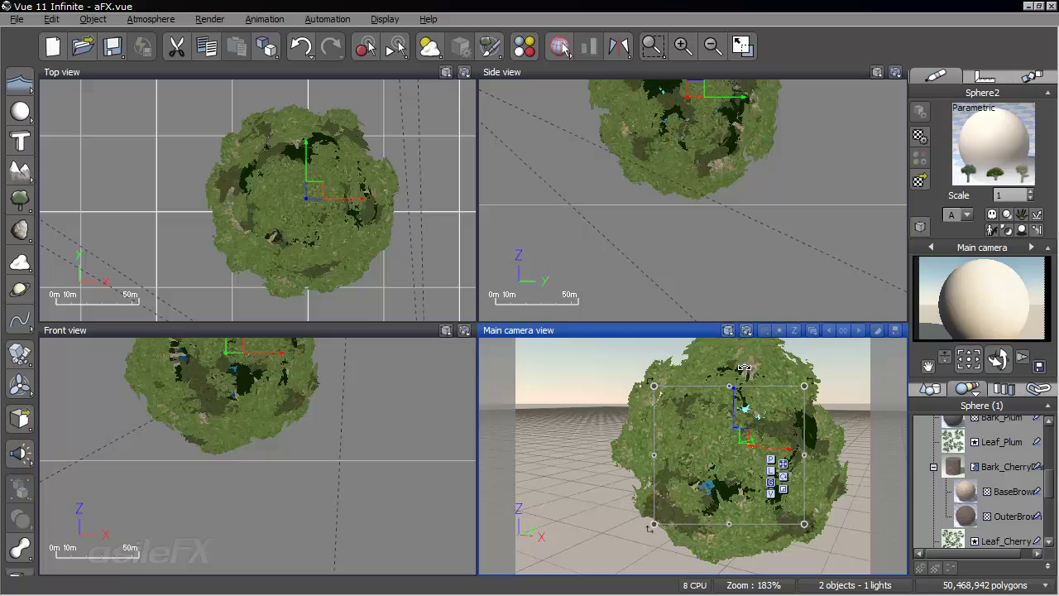
pyautogui.doubleClick(704, 332)
pyautogui.moveTo(998, 361); pyautogui.dragTo(1010, 288)
pyautogui.doubleClick(995, 135)
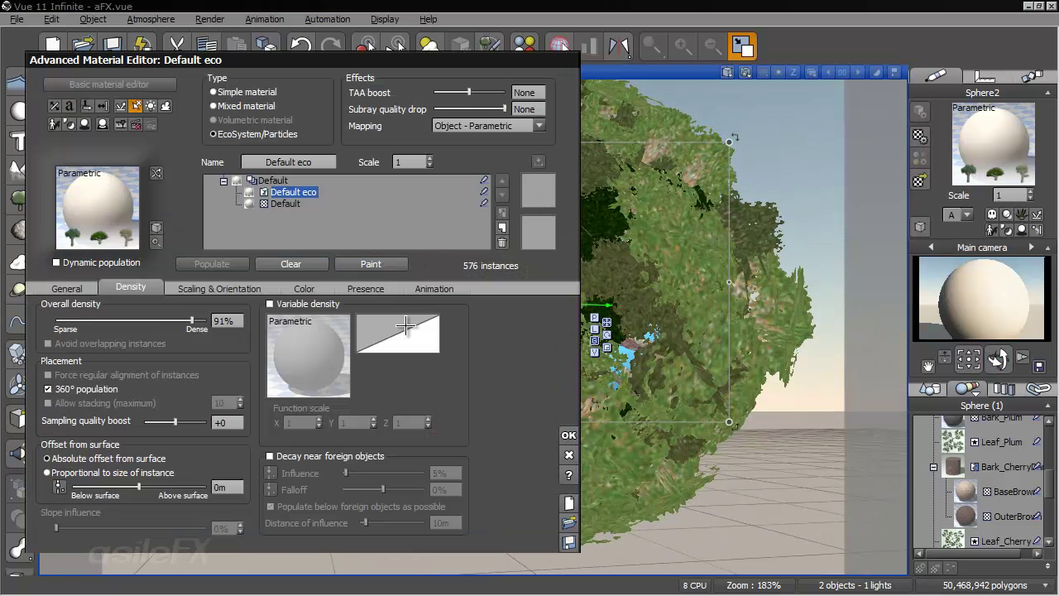
pyautogui.click(387, 290)
pyautogui.moveTo(300, 387); pyautogui.dragTo(340, 386)
pyautogui.click(323, 387)
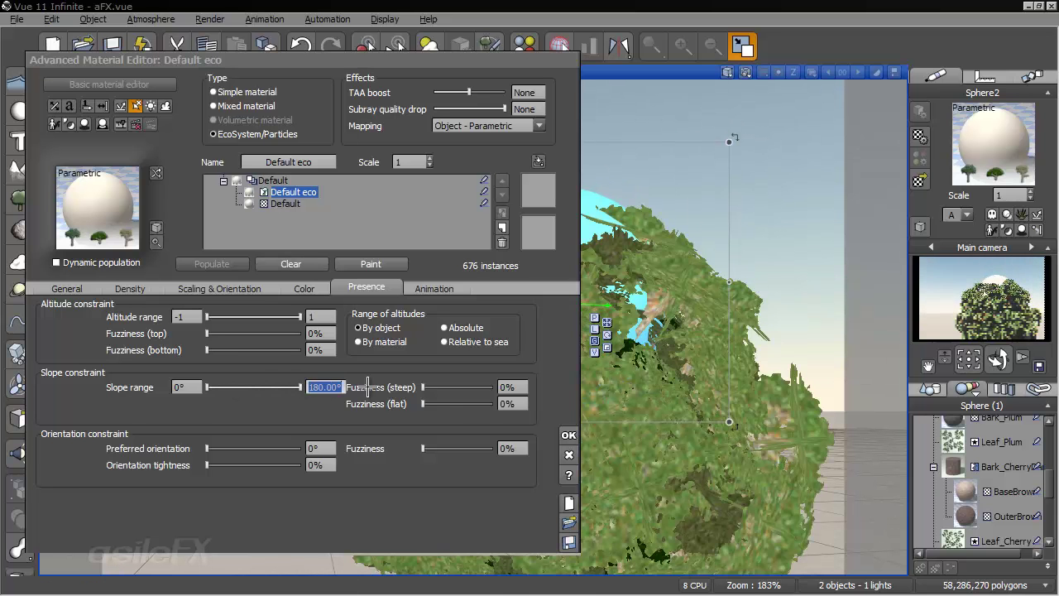
pyautogui.click(291, 387)
# Clear the sphere's EcoSystem instances, turn off fast population mode and repopulate the sphere in standard mode
pyautogui.moveTo(771, 254); pyautogui.dragTo(604, 274, button='right')
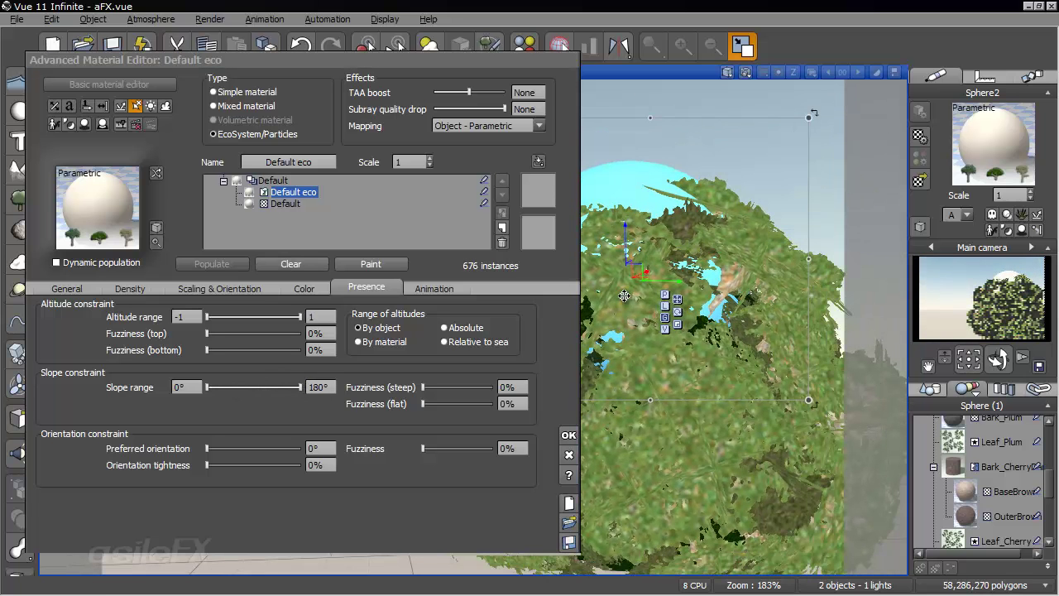
pyautogui.moveTo(999, 359); pyautogui.dragTo(1045, 389)
pyautogui.click(60, 286)
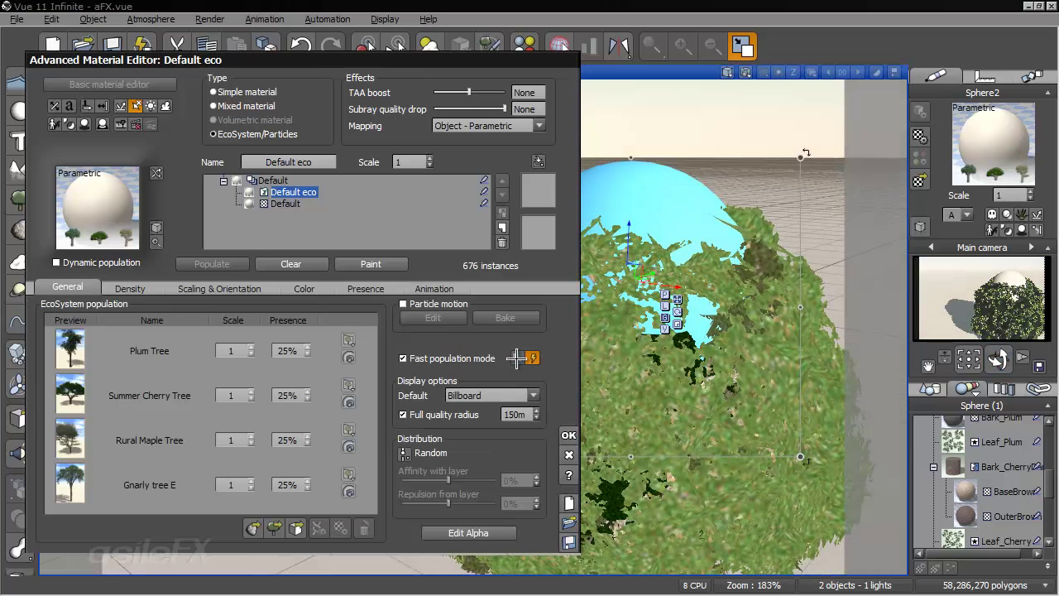
pyautogui.click(286, 264)
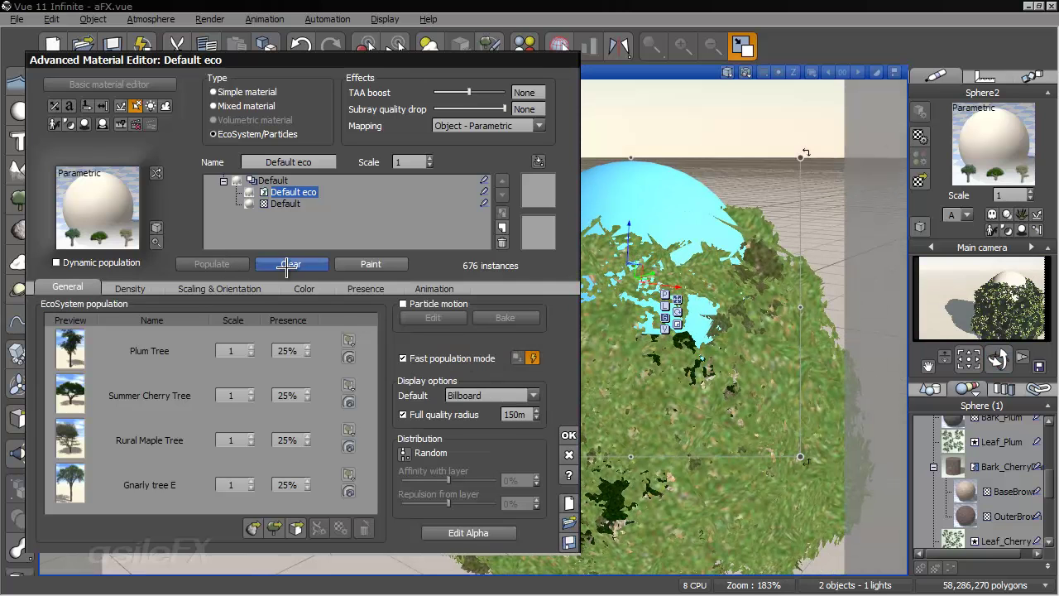
pyautogui.click(428, 358)
pyautogui.click(212, 264)
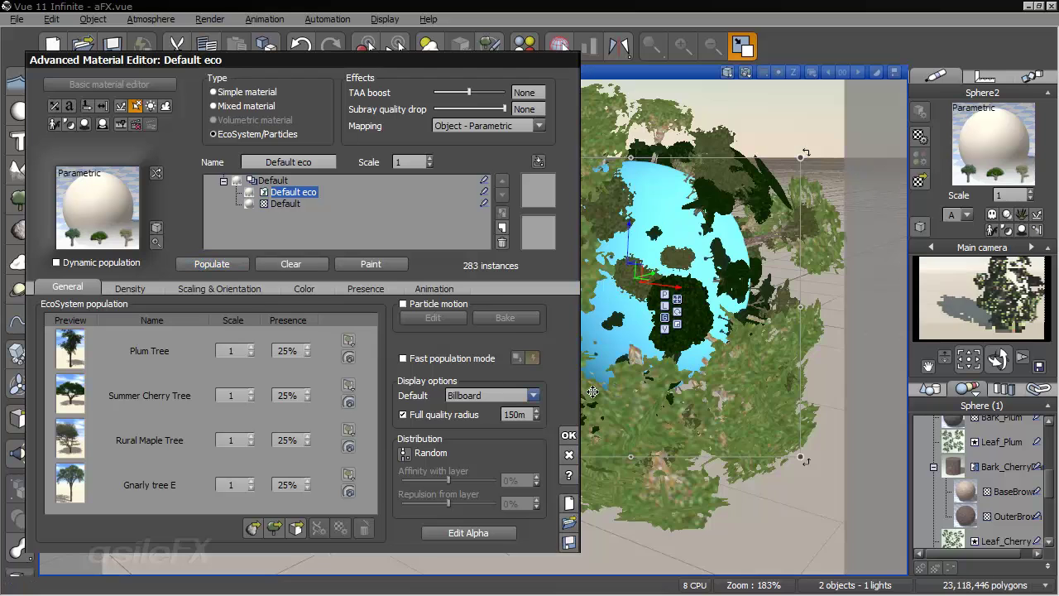
# Re-enable fast population mode with interactive updating and inspect the trees around the sphere
pyautogui.click(511, 359)
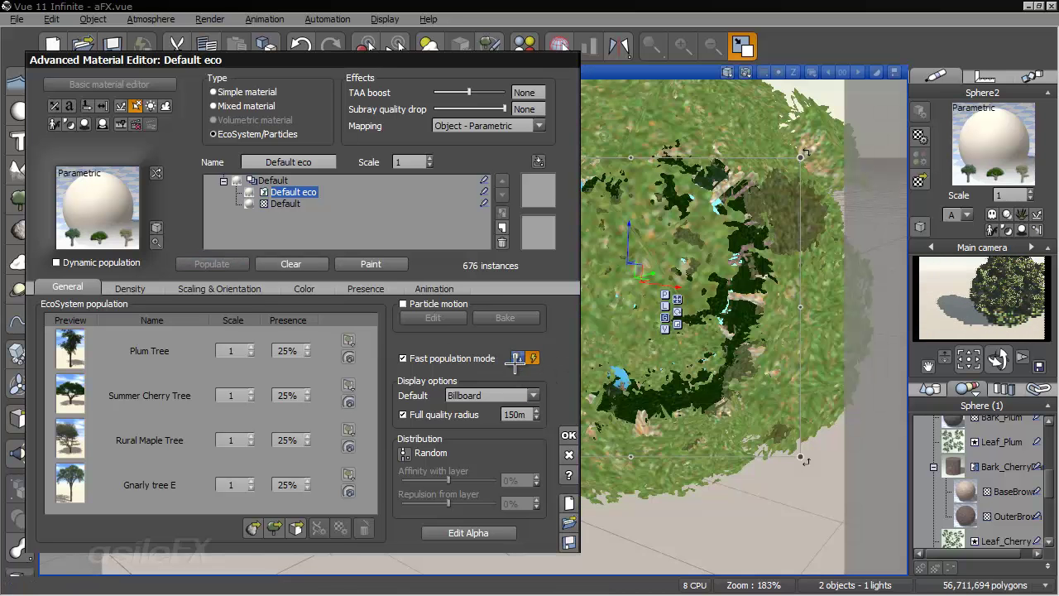
pyautogui.moveTo(703, 273); pyautogui.dragTo(775, 216, button='right')
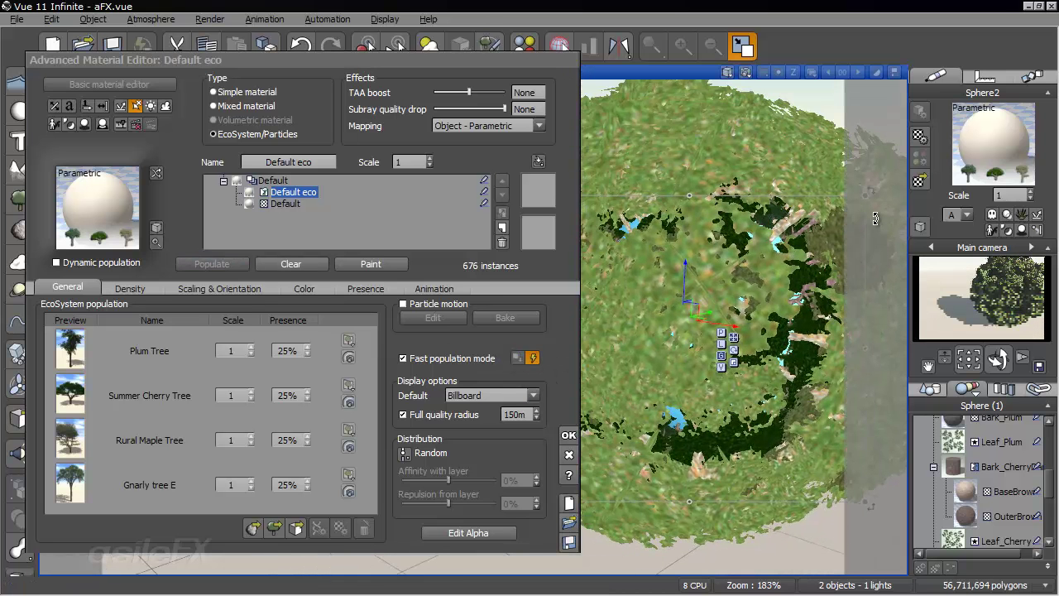
pyautogui.moveTo(997, 358); pyautogui.dragTo(550, 364)
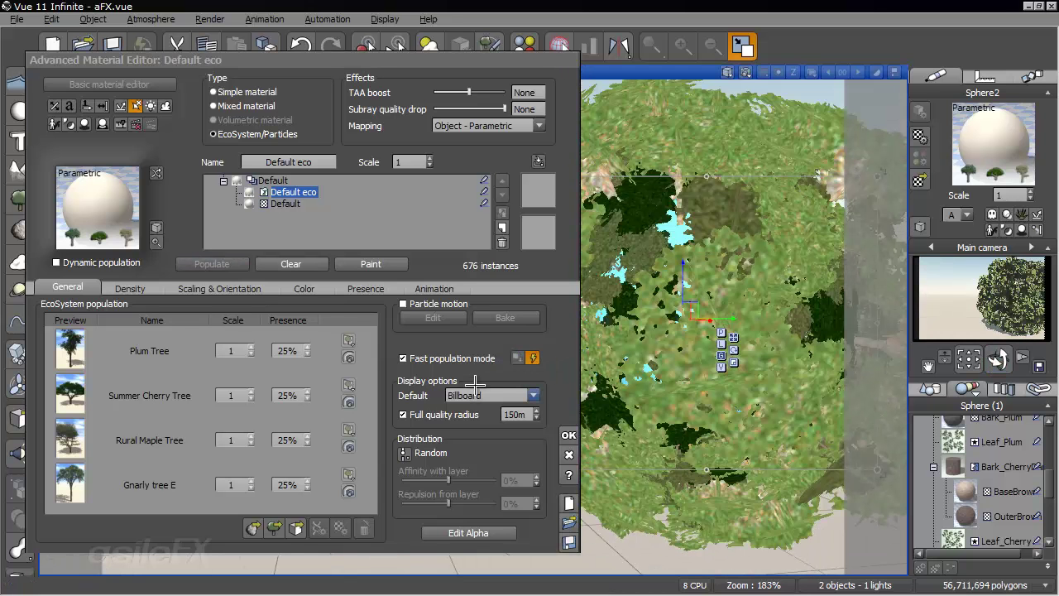
# Turn off interactive updating of the fast population, allow stacking with a maximum of 10, and populate the sphere's EcoSystem
pyautogui.click(132, 288)
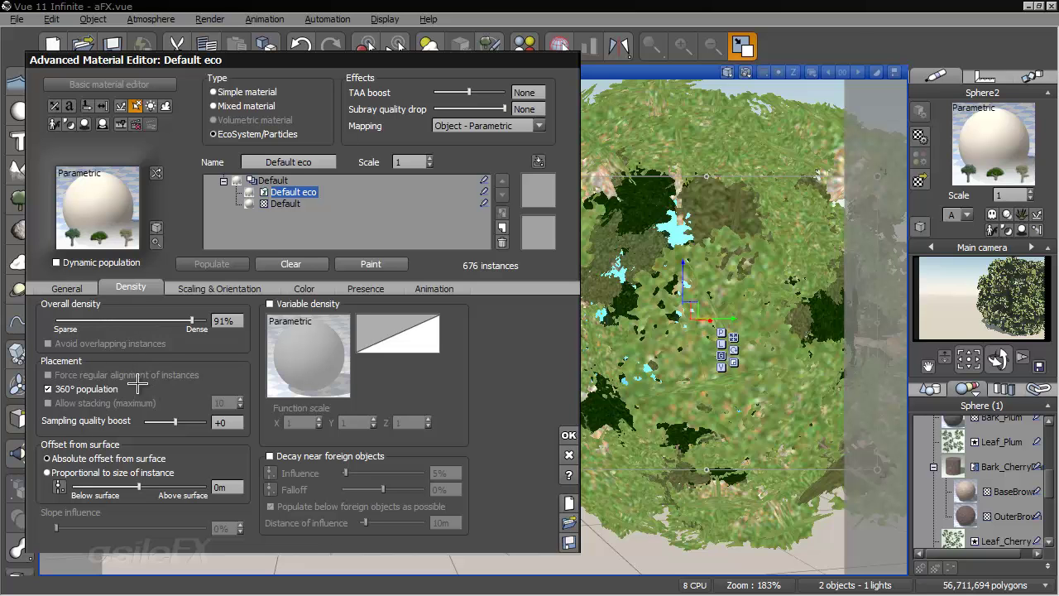
pyautogui.click(67, 288)
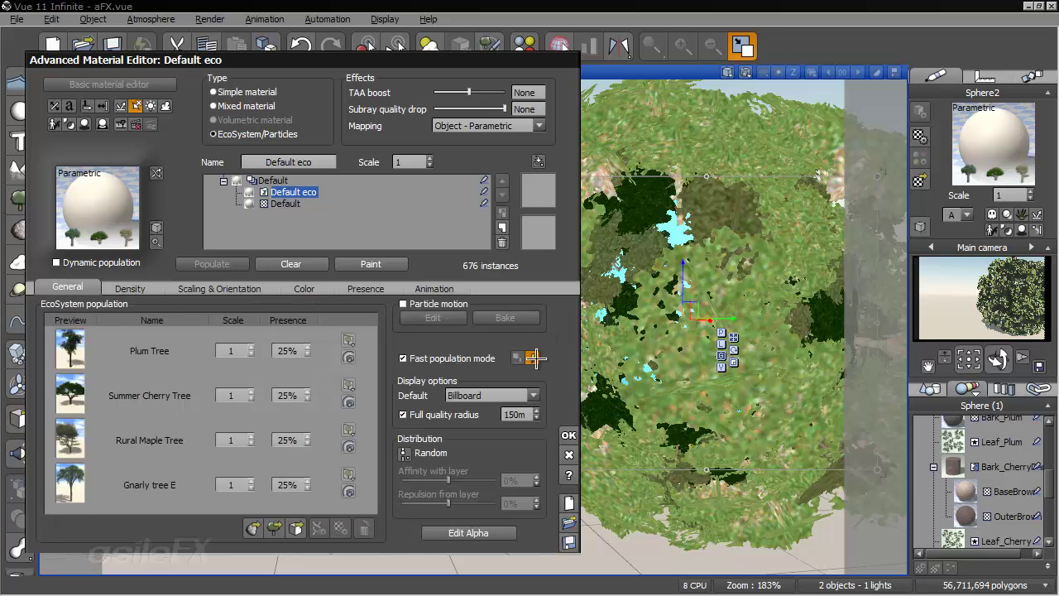
pyautogui.click(534, 357)
pyautogui.click(162, 288)
pyautogui.click(67, 287)
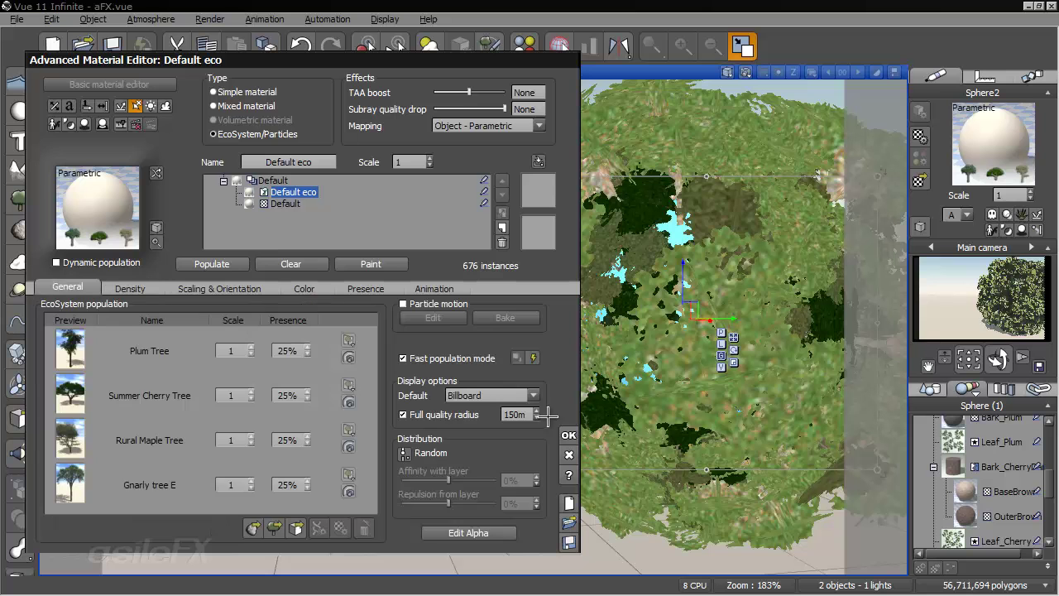
pyautogui.click(125, 288)
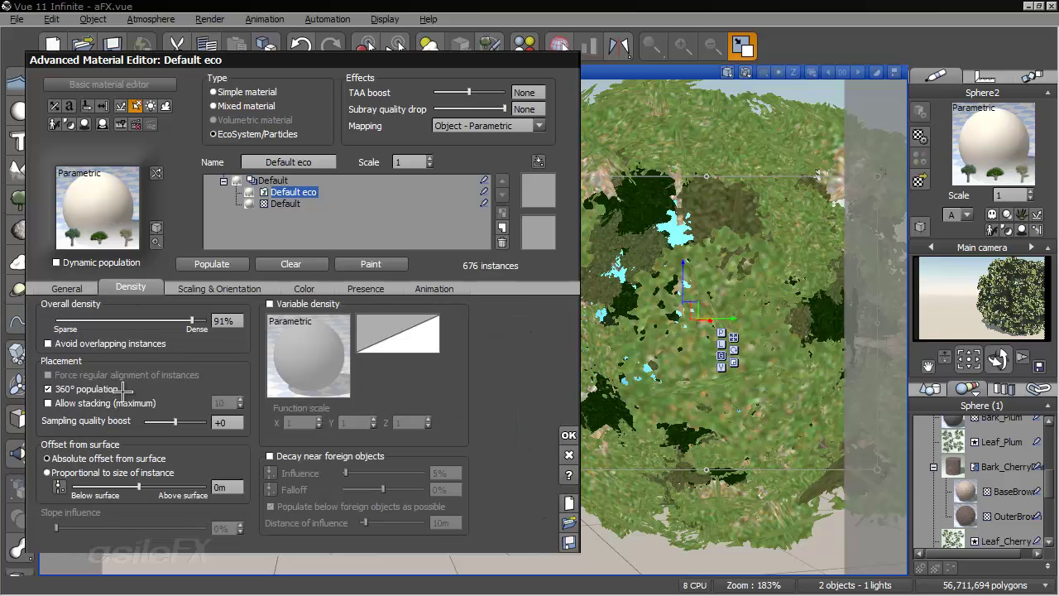
pyautogui.click(134, 404)
pyautogui.click(211, 262)
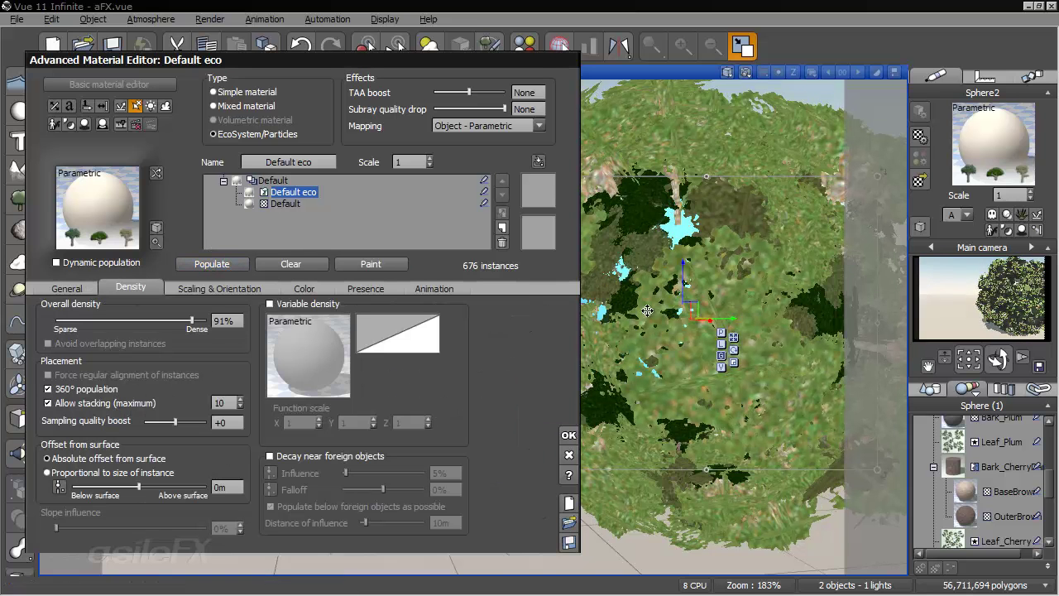
pyautogui.moveTo(712, 294); pyautogui.dragTo(654, 322, button='right')
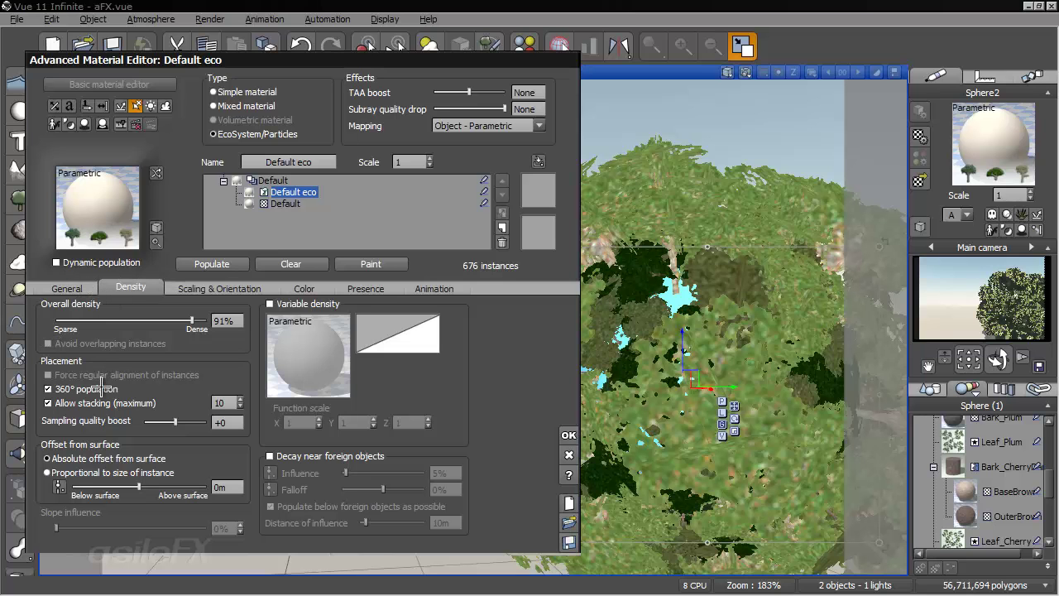
# Turn fast population mode and its interactive updating back on for the four-species EcoSystem layer
pyautogui.click(80, 285)
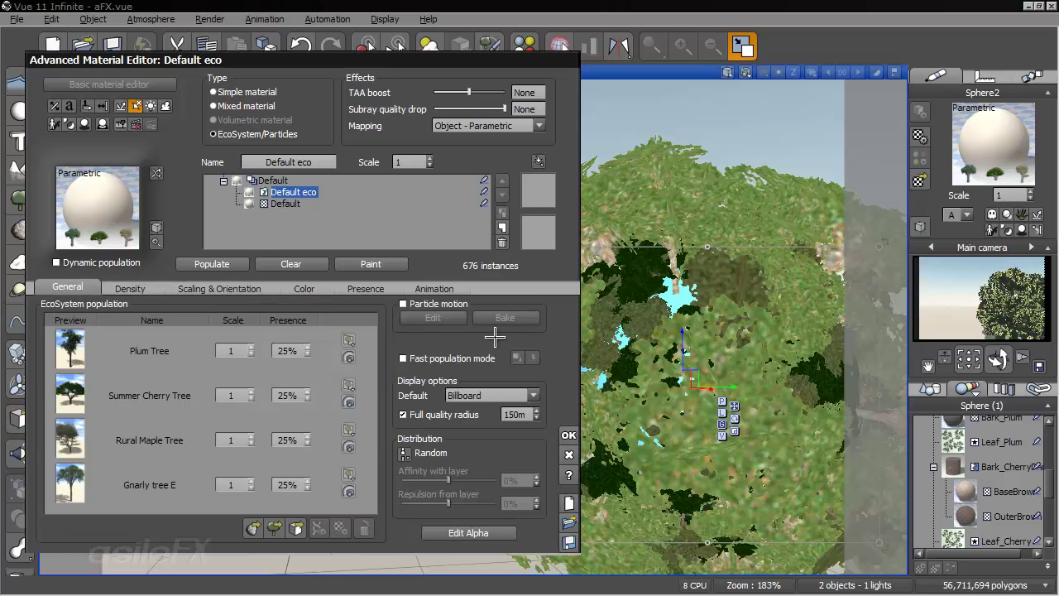
pyautogui.click(456, 358)
pyautogui.click(533, 358)
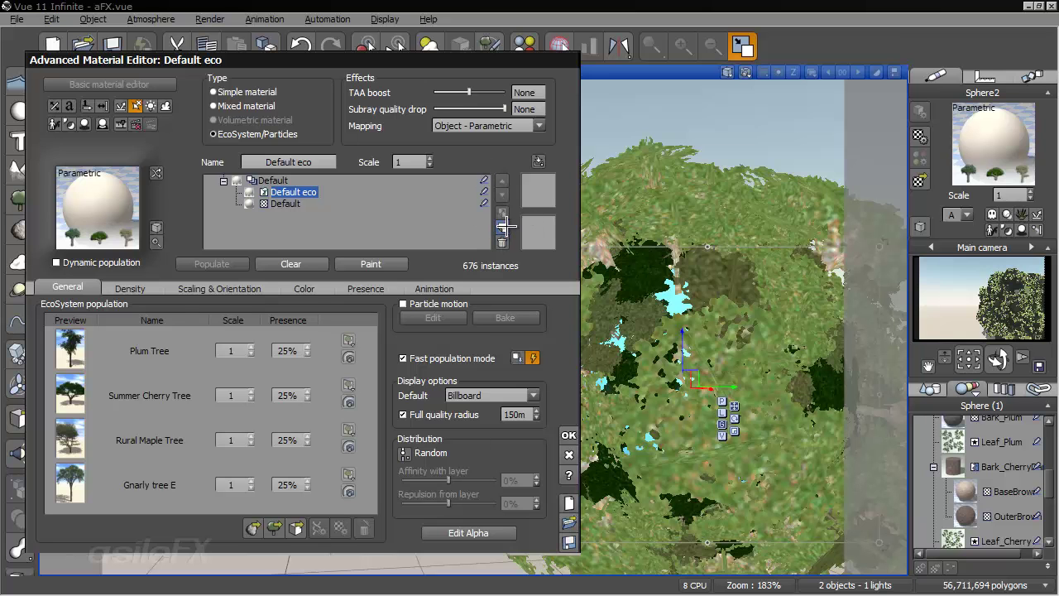
# Add a second EcoSystem layer to the sphere's material and populate it with Plum Tree
pyautogui.click(285, 203)
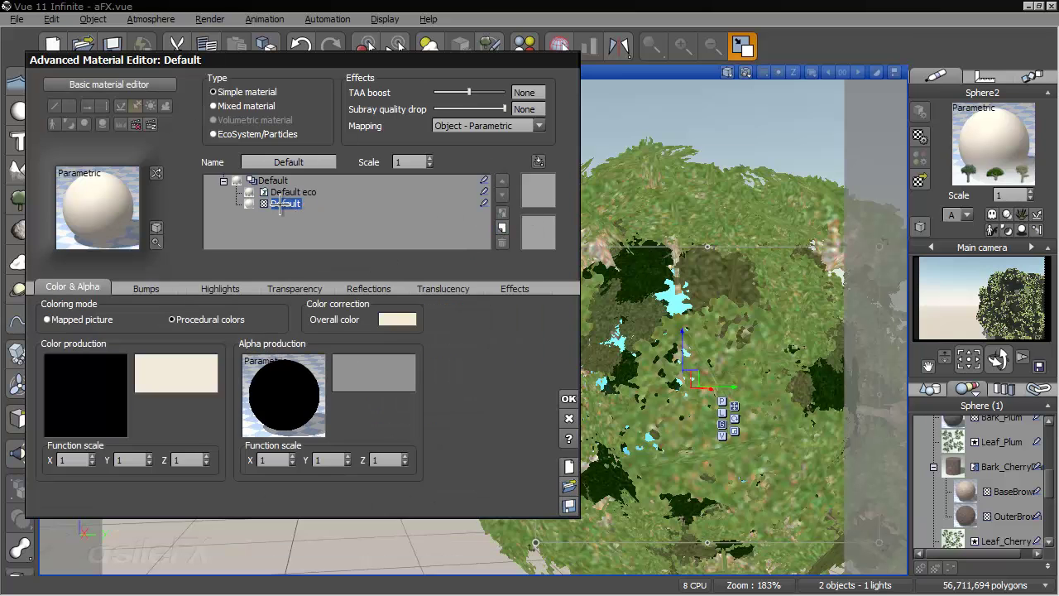
pyautogui.click(214, 134)
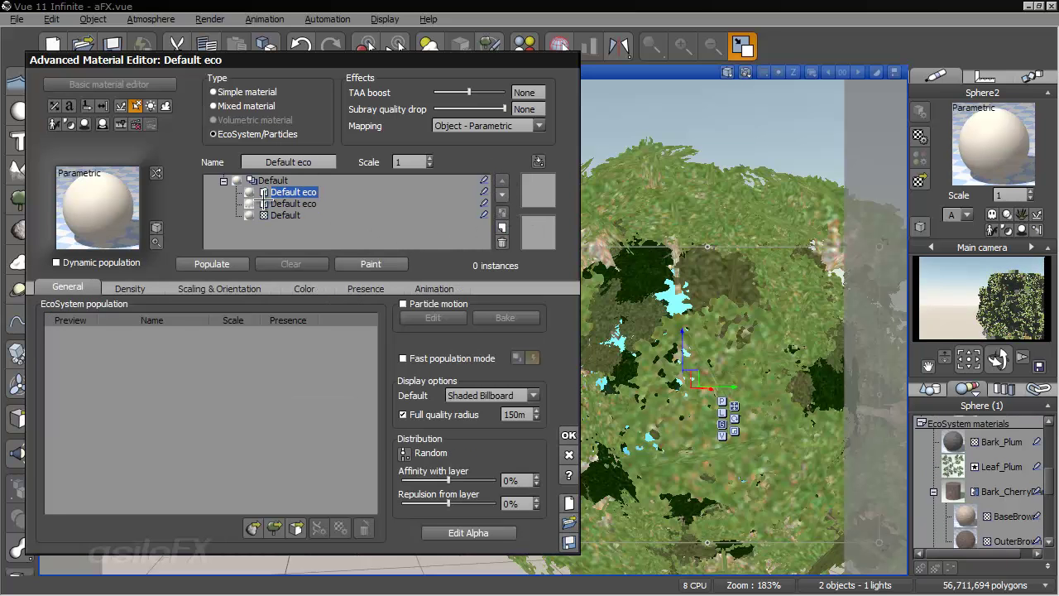
pyautogui.click(275, 528)
pyautogui.moveTo(480, 245); pyautogui.dragTo(187, 442)
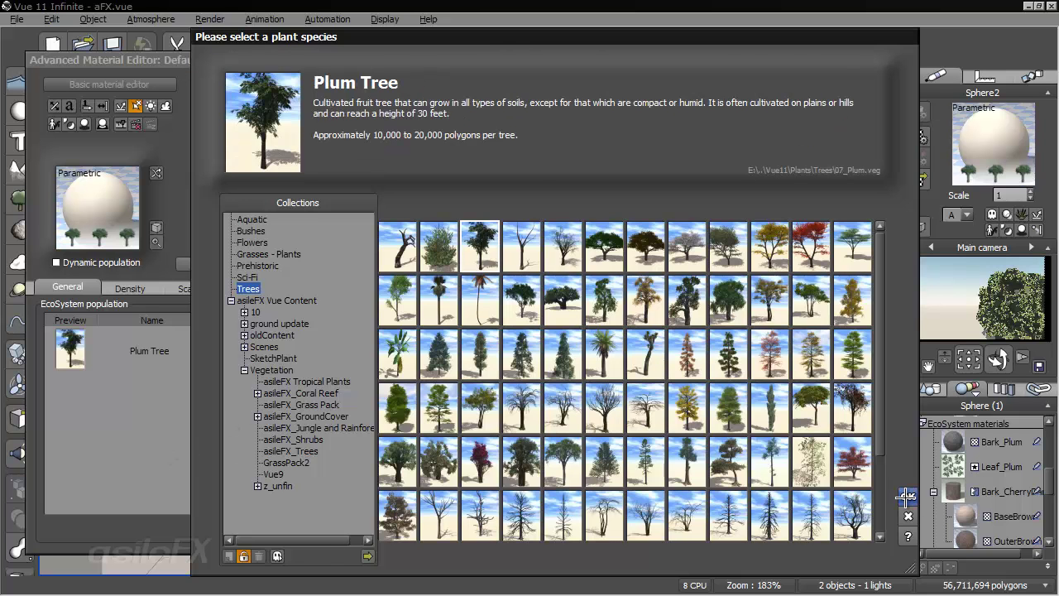
pyautogui.click(908, 497)
pyautogui.click(214, 264)
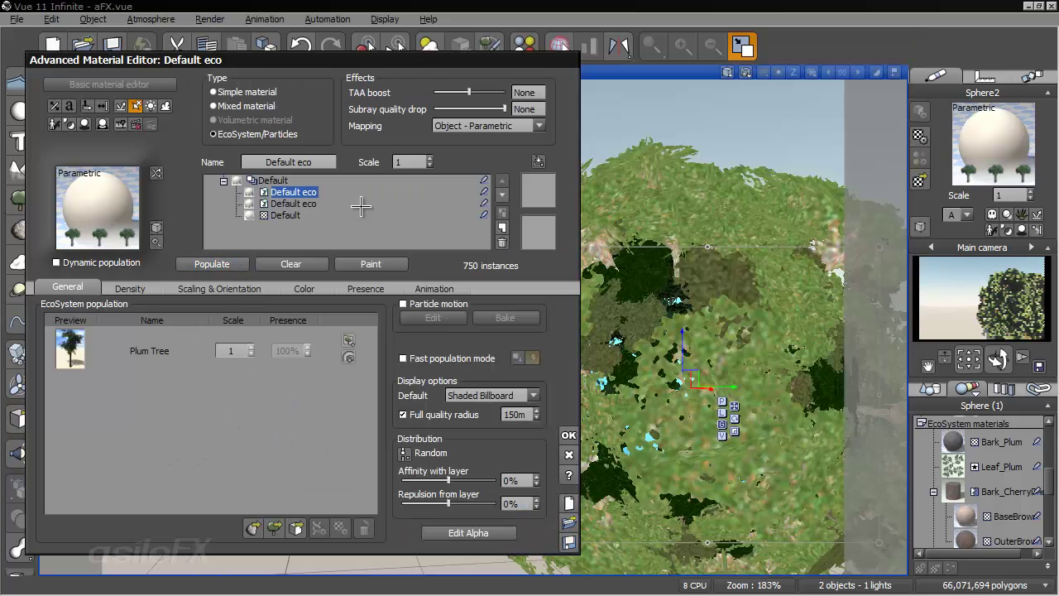
# Clear the instances of the four-species EcoSystem layer and move it above the Plum Tree layer
pyautogui.click(308, 203)
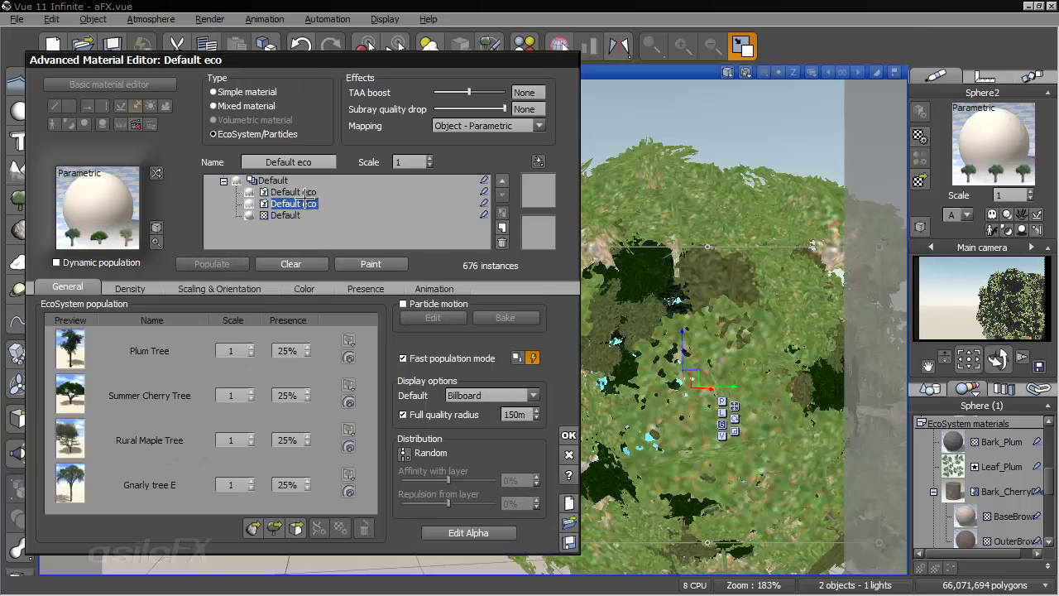
pyautogui.click(305, 262)
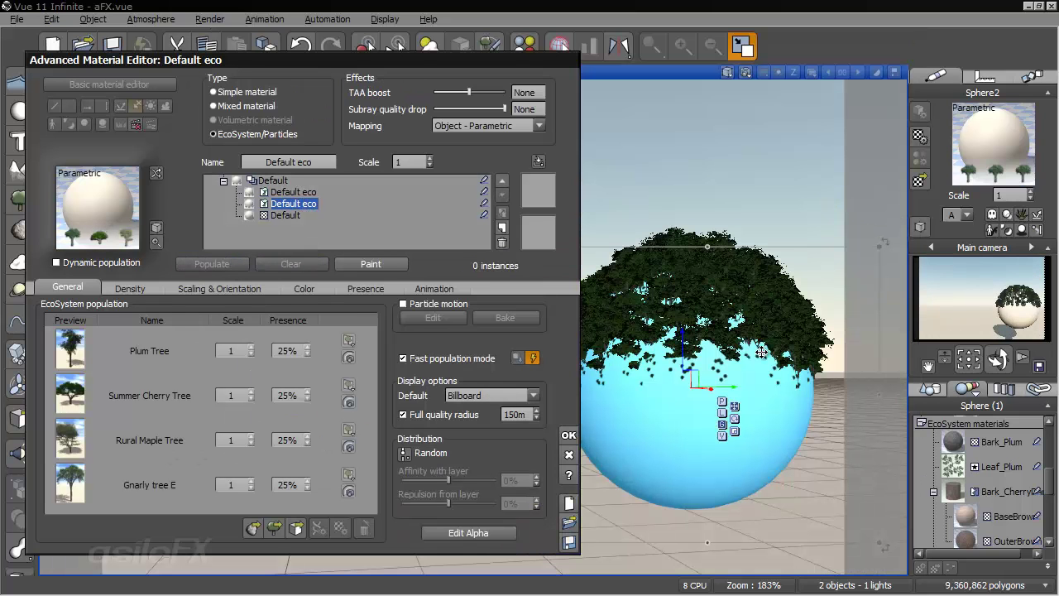
pyautogui.click(285, 192)
pyautogui.click(289, 204)
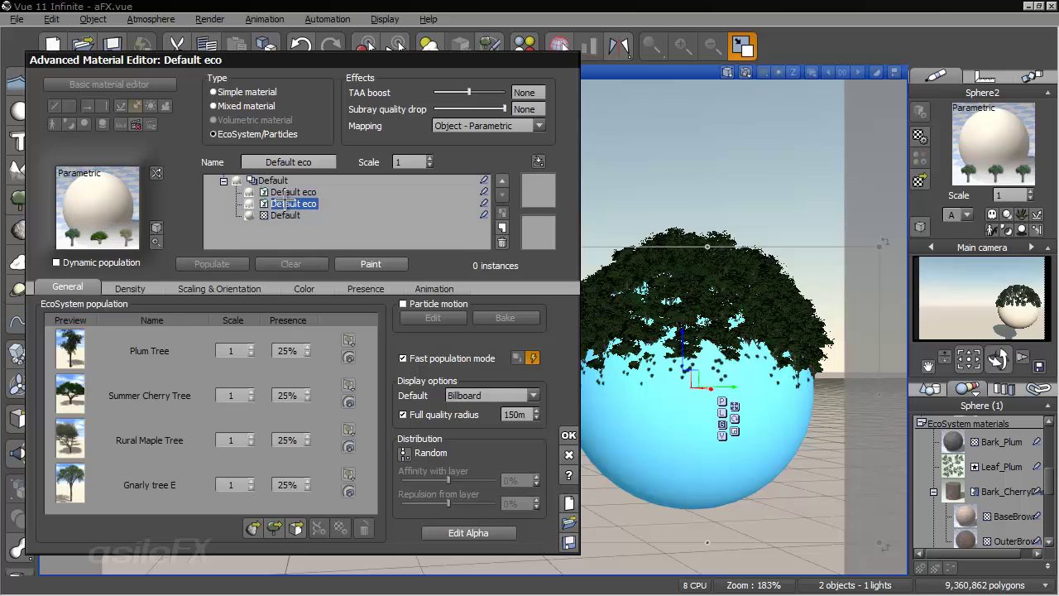
pyautogui.click(502, 180)
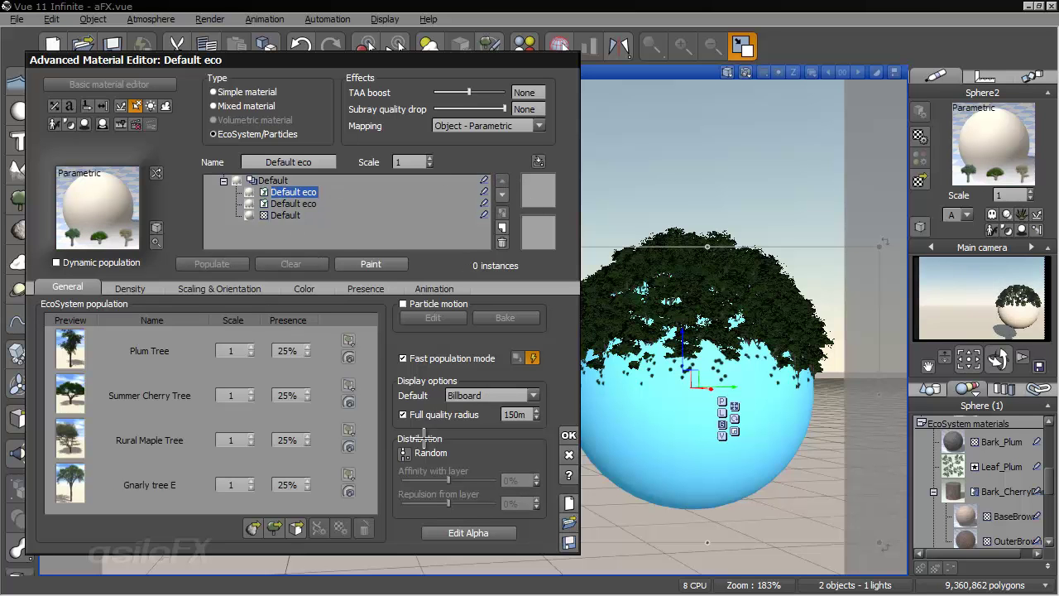
# Repopulate the top four-species layer by switching fast population mode off and on, accept the material and inspect the sphere
pyautogui.click(452, 356)
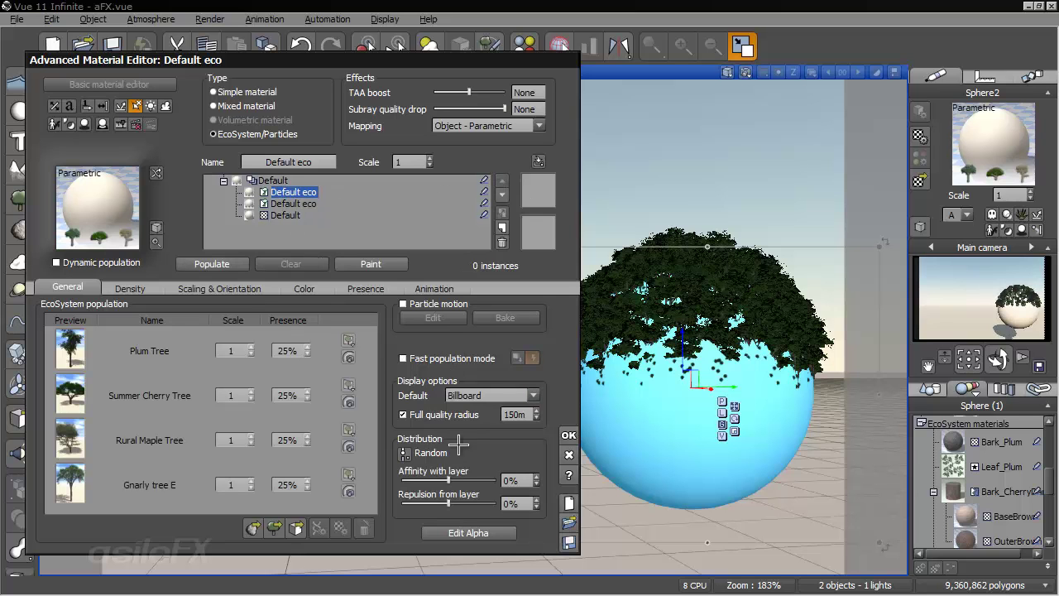
pyautogui.click(447, 356)
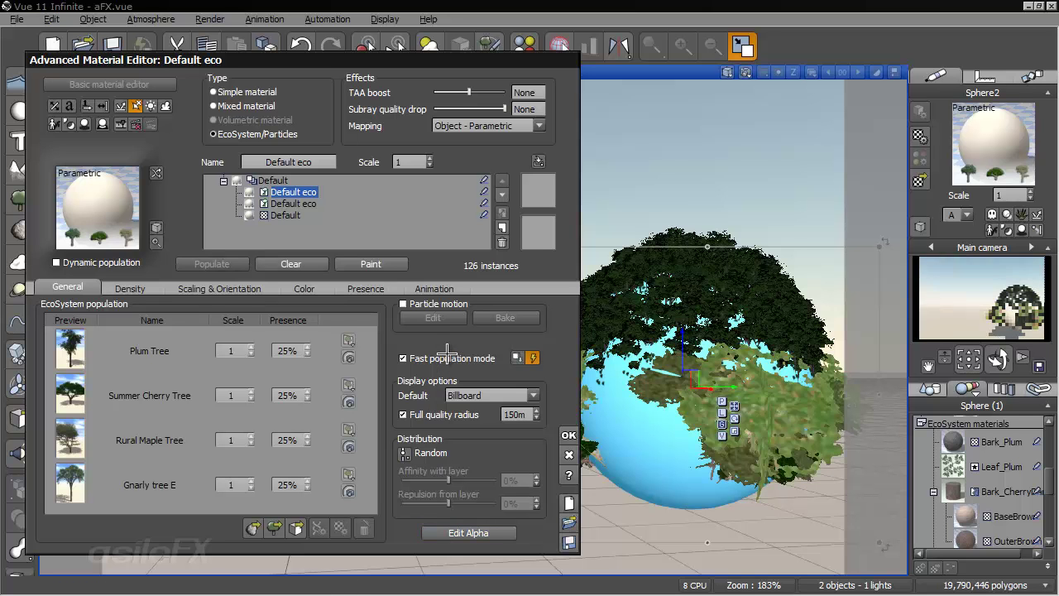
pyautogui.moveTo(997, 358); pyautogui.dragTo(997, 358)
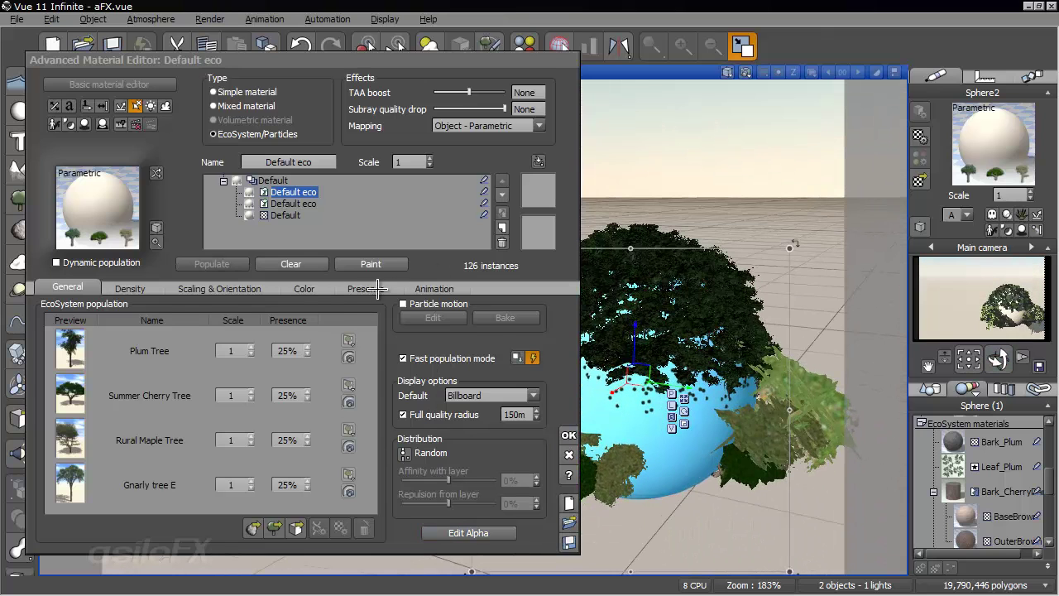
pyautogui.click(365, 288)
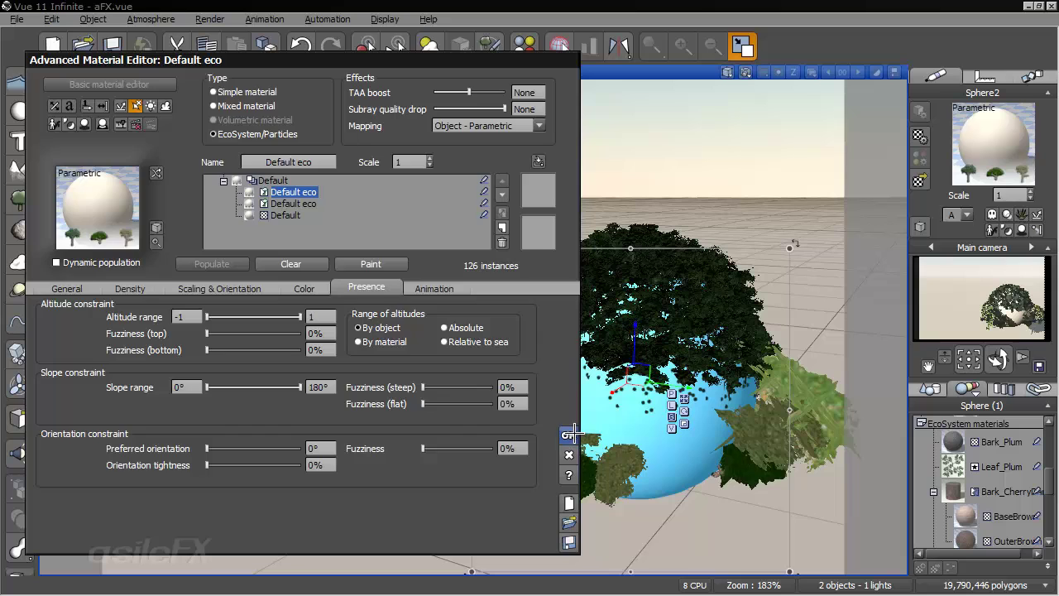
pyautogui.click(570, 434)
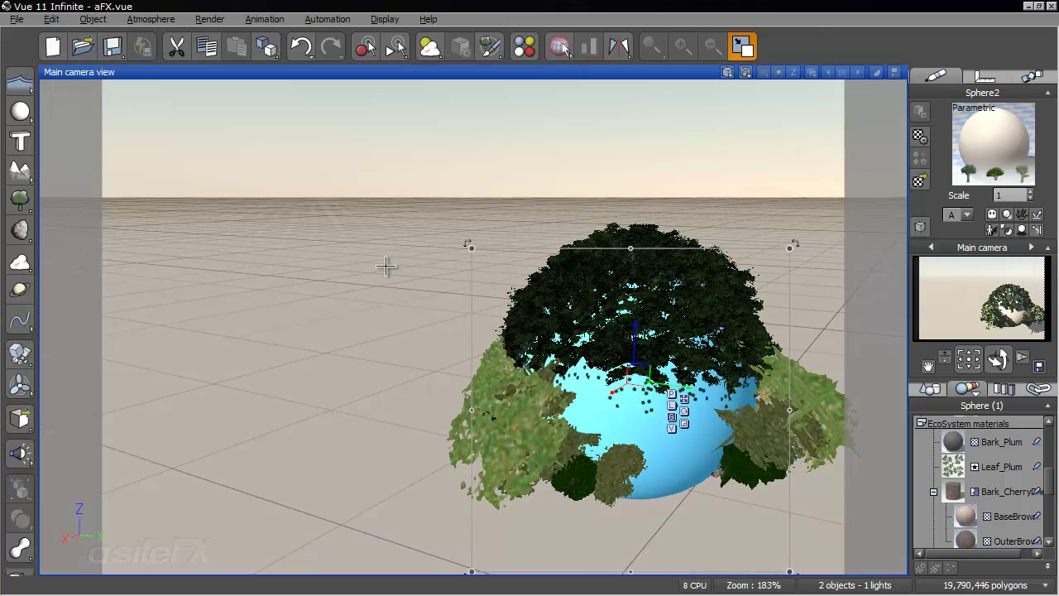
pyautogui.scroll(5, 652, 355)
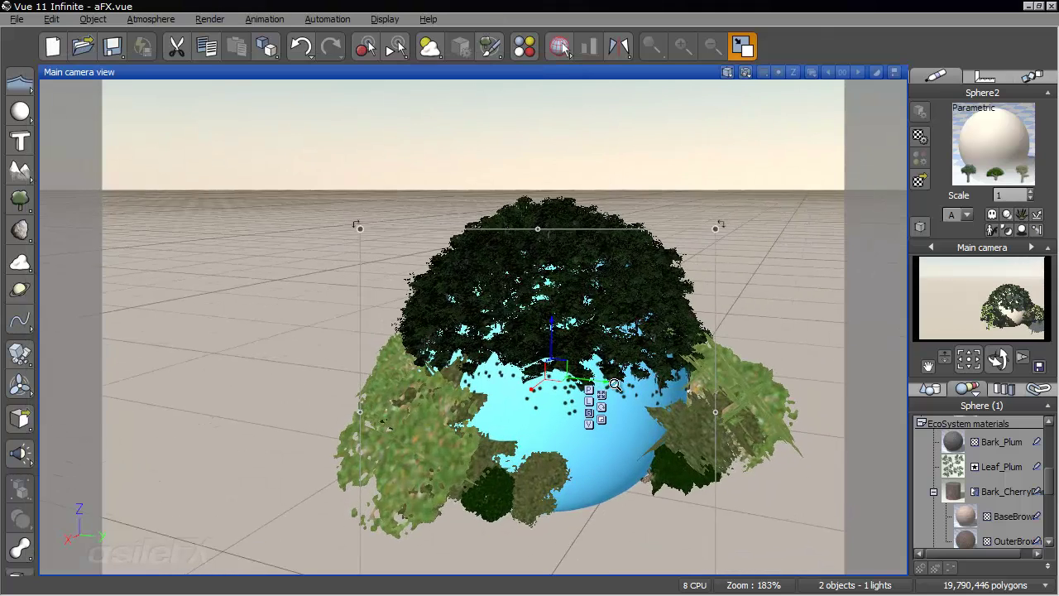
pyautogui.moveTo(601, 396); pyautogui.dragTo(745, 355, button='middle')
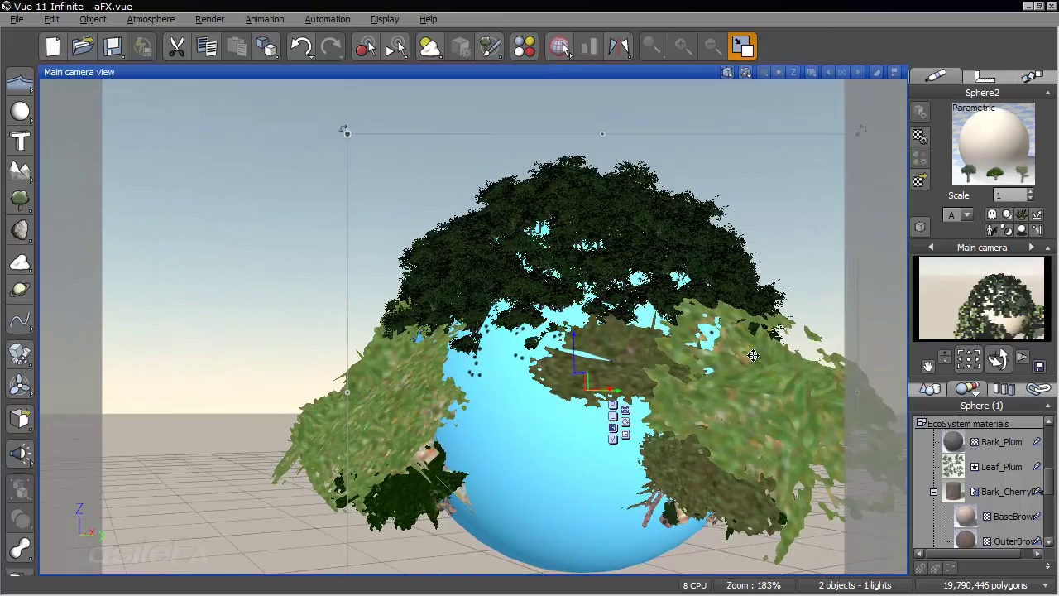
pyautogui.scroll(3, 524, 314)
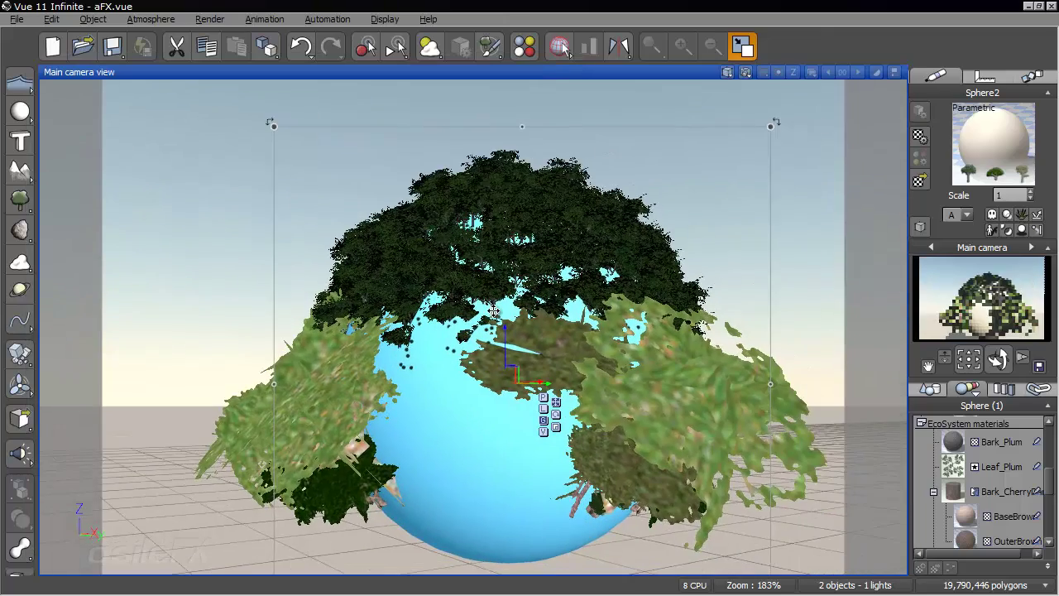